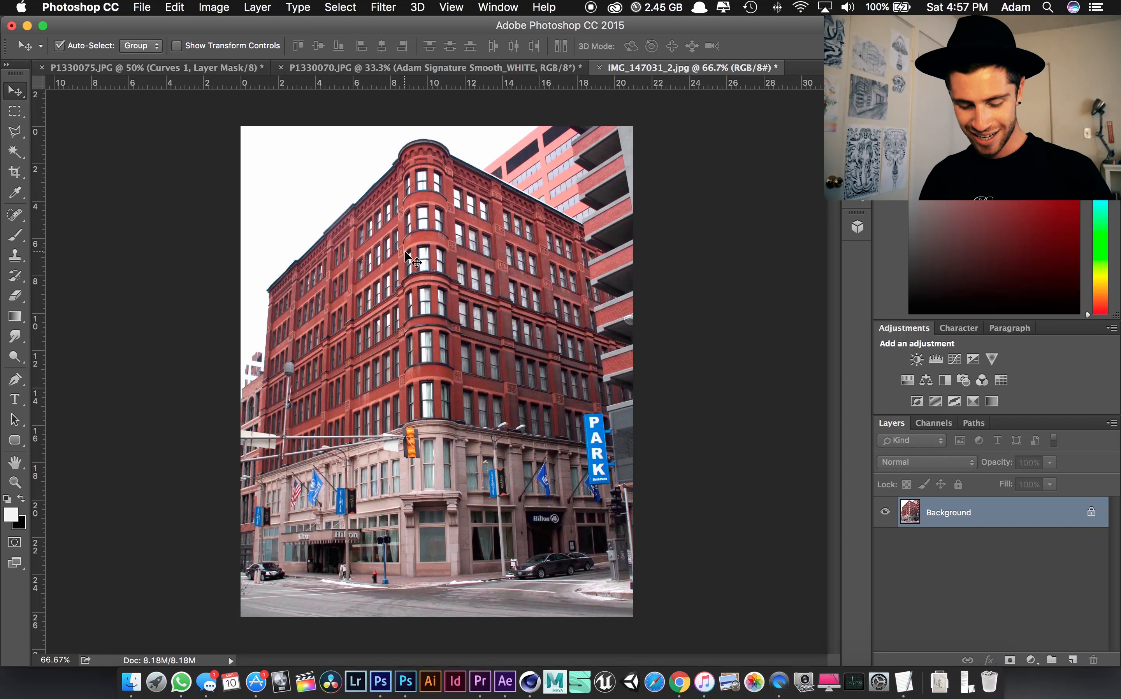
Switch to Chrome and look through the city building image results from the beginning
key("super+Tab")
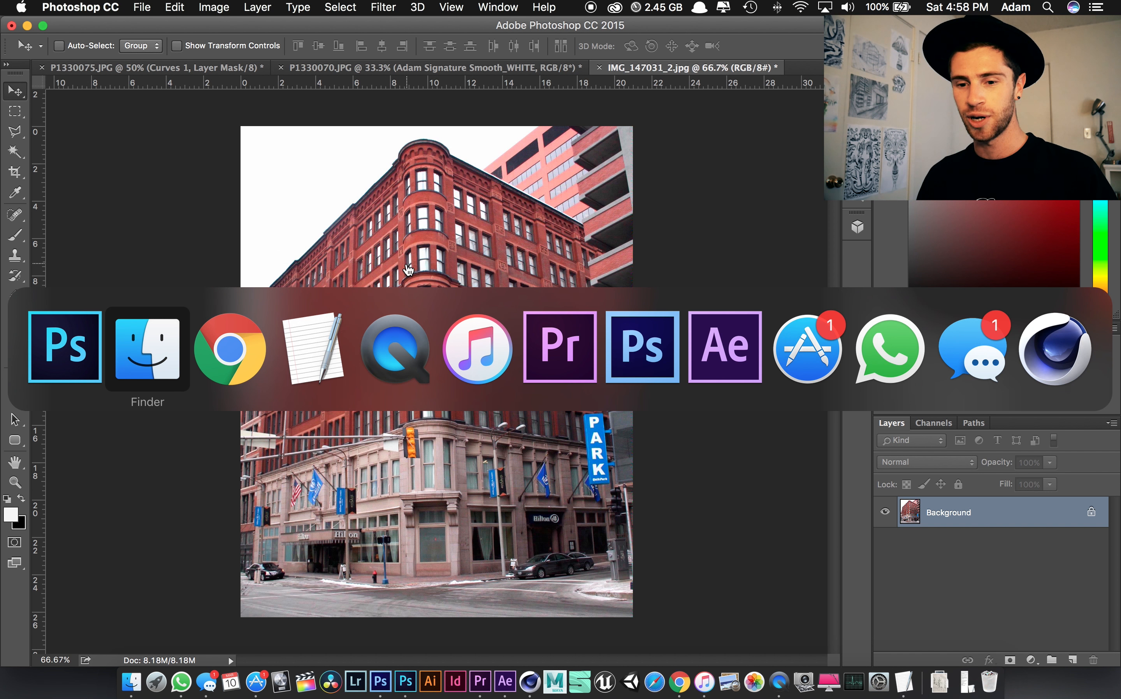
key("super+Tab")
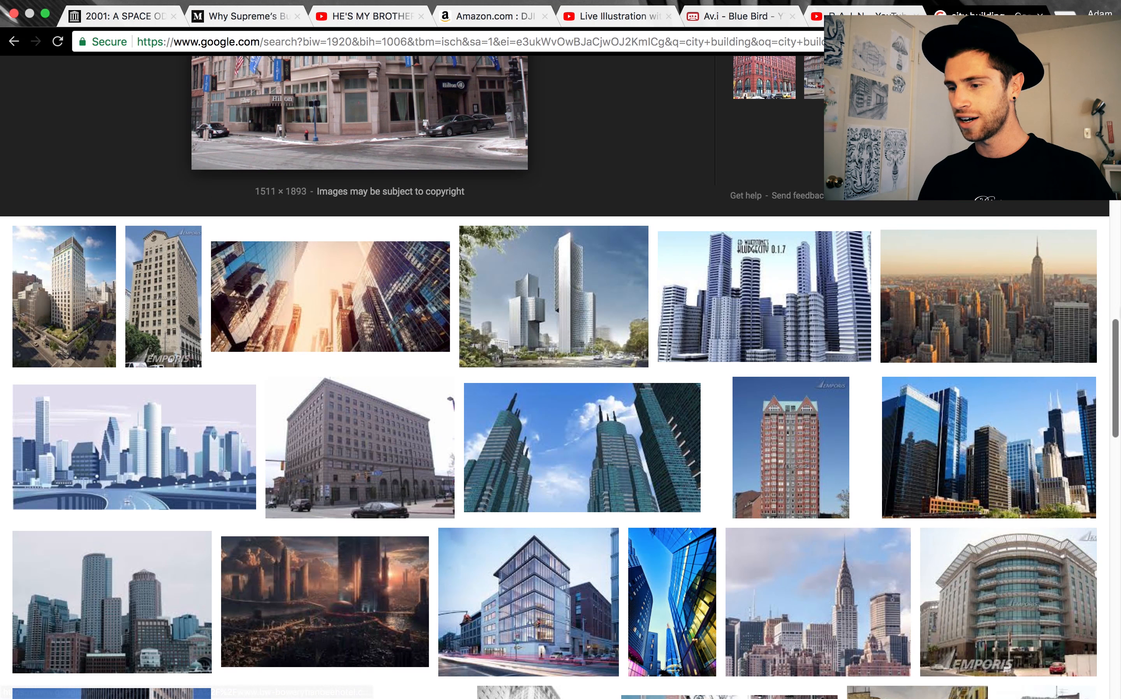
left_click_drag(1115, 337, 1114, 194)
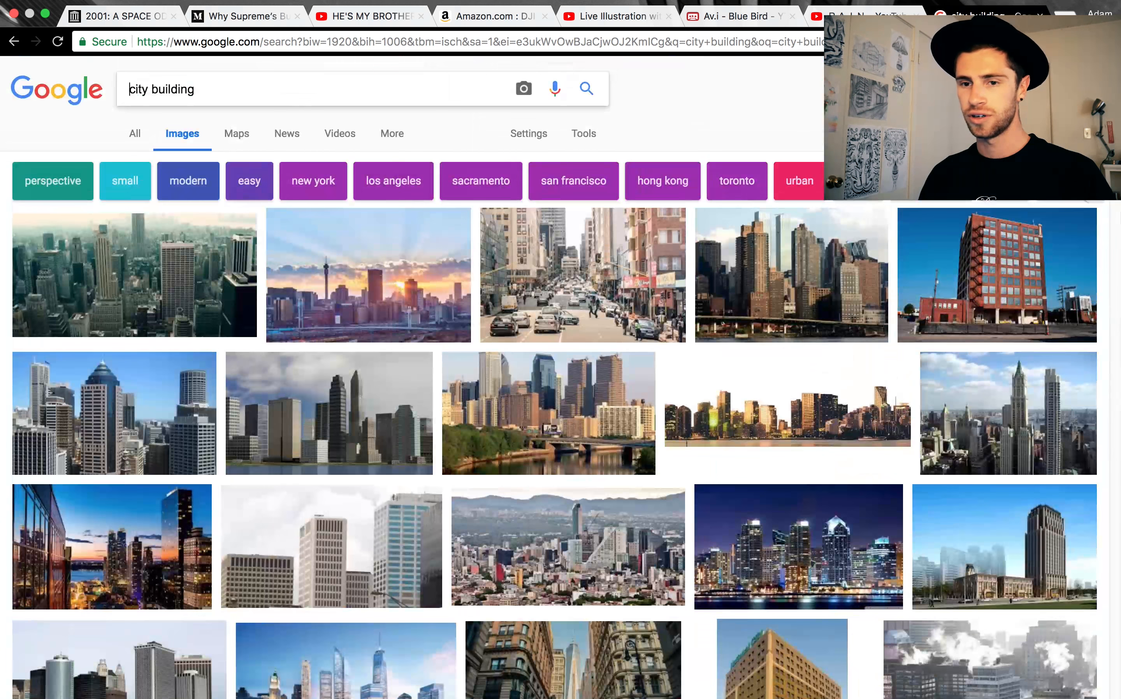
key("super+Tab")
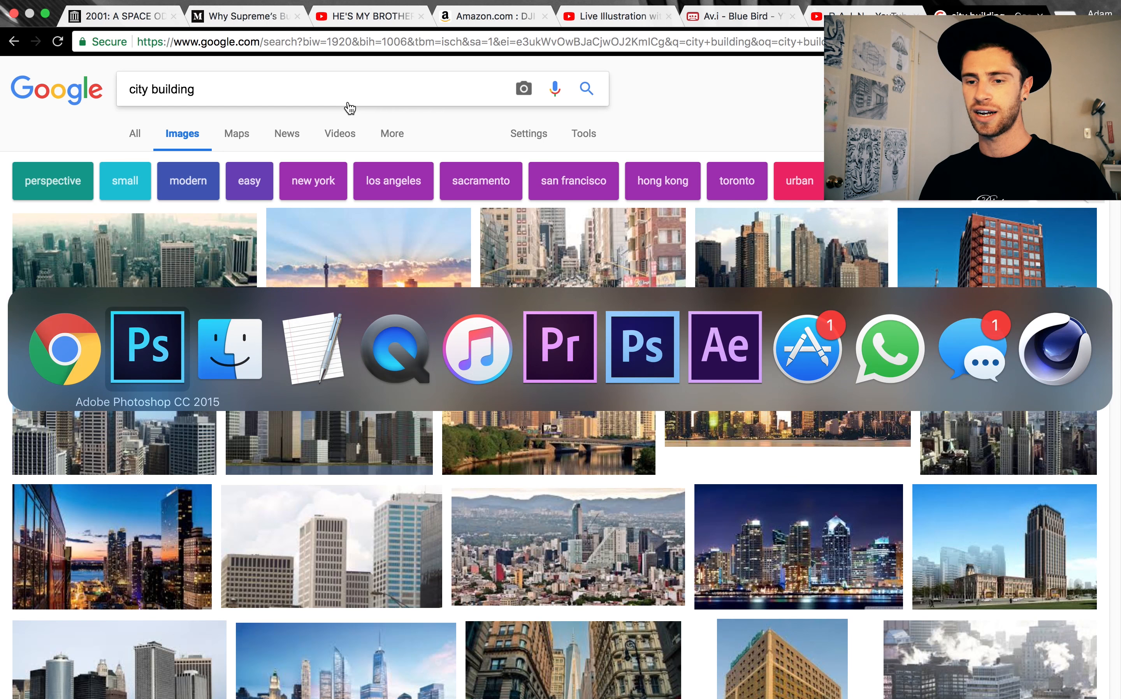
key("Escape")
Try adding the busy city street photo from the image results to the brick building document
left_click(570, 259)
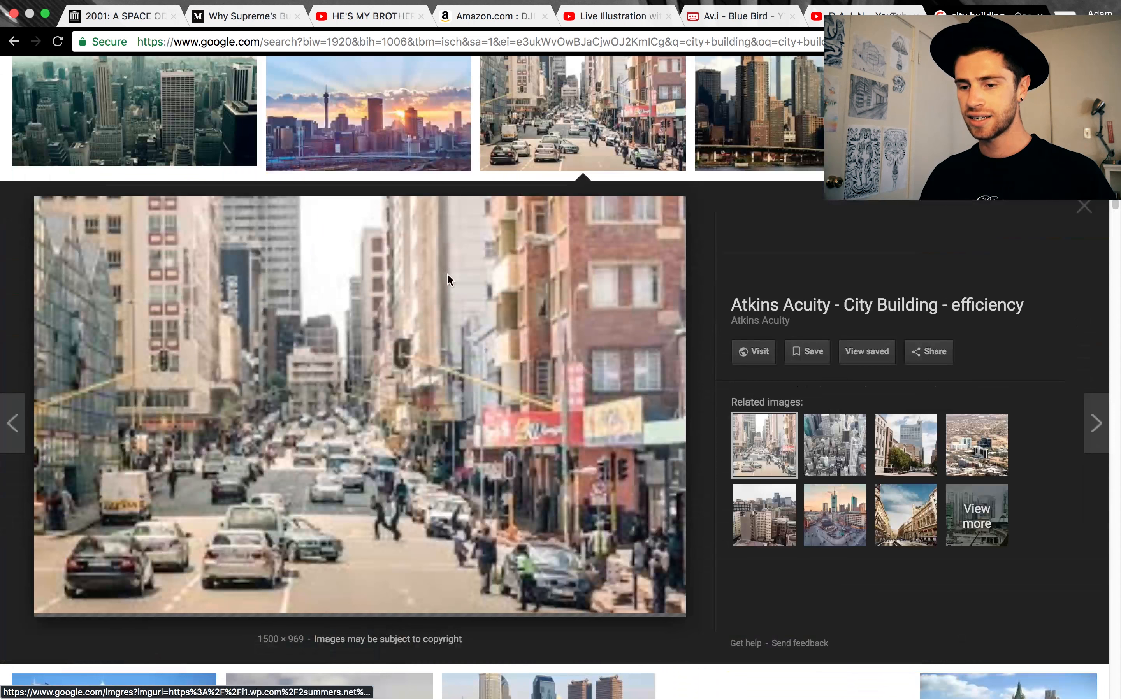
left_click_drag(405, 335, 494, 319)
key("super+Tab")
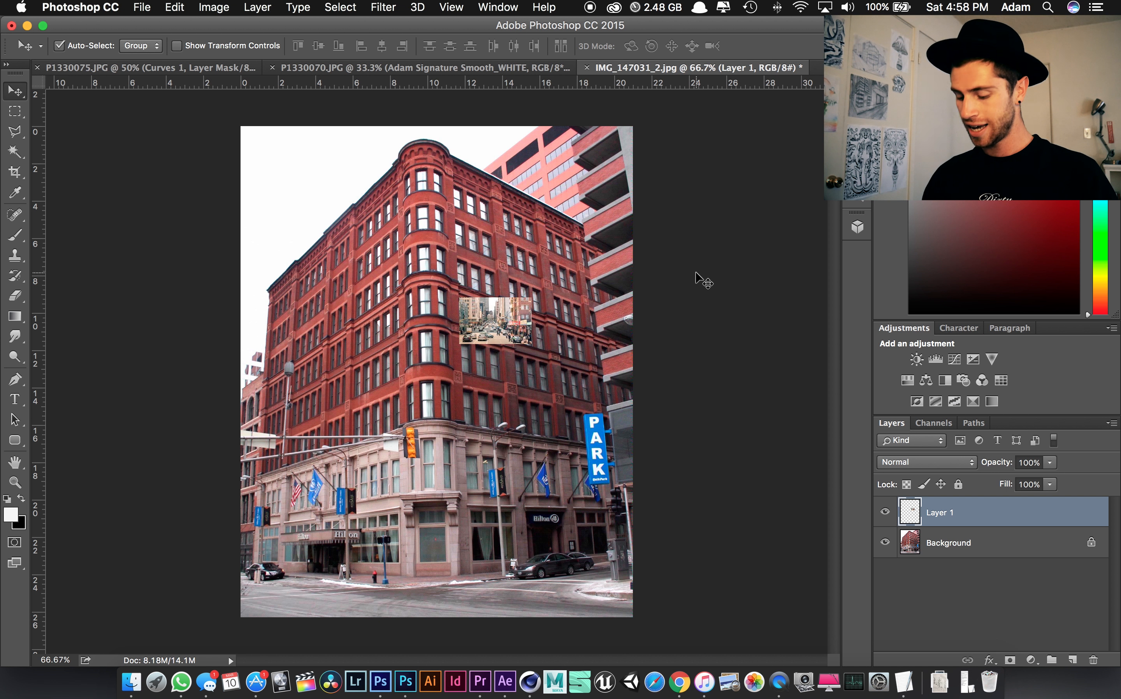
key("Escape")
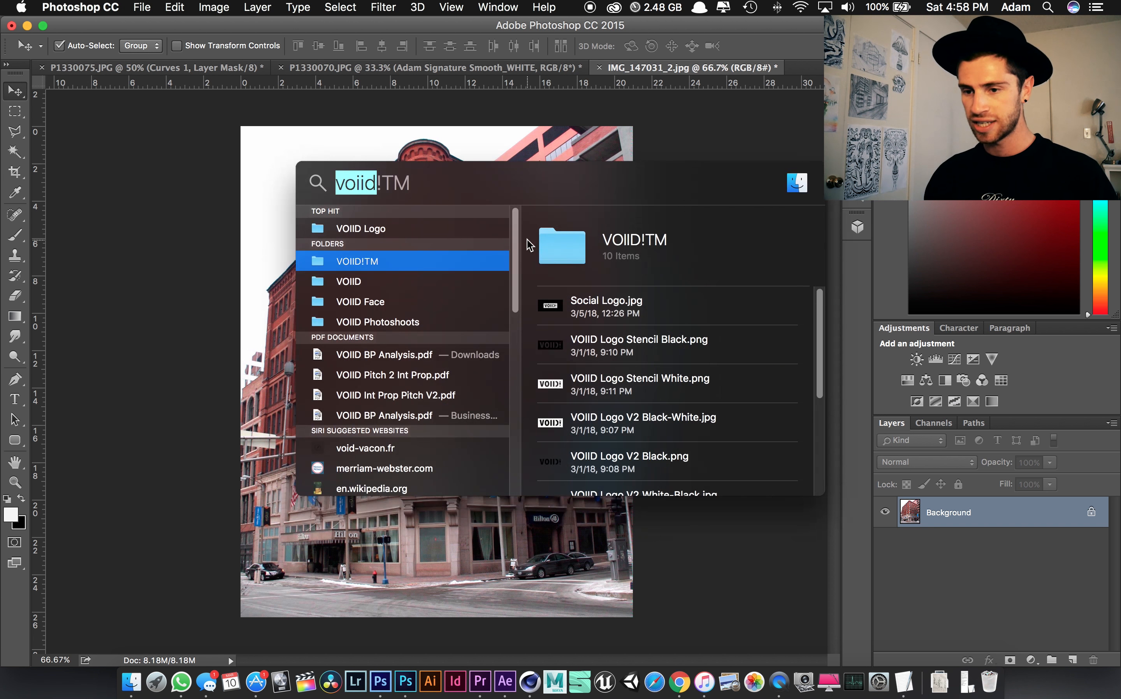
Place White VOIID Logo.png from the VOIID!TM folder on the building photo, scaled to about 36.5% over the facade right of the rounded corner
key("super+space")
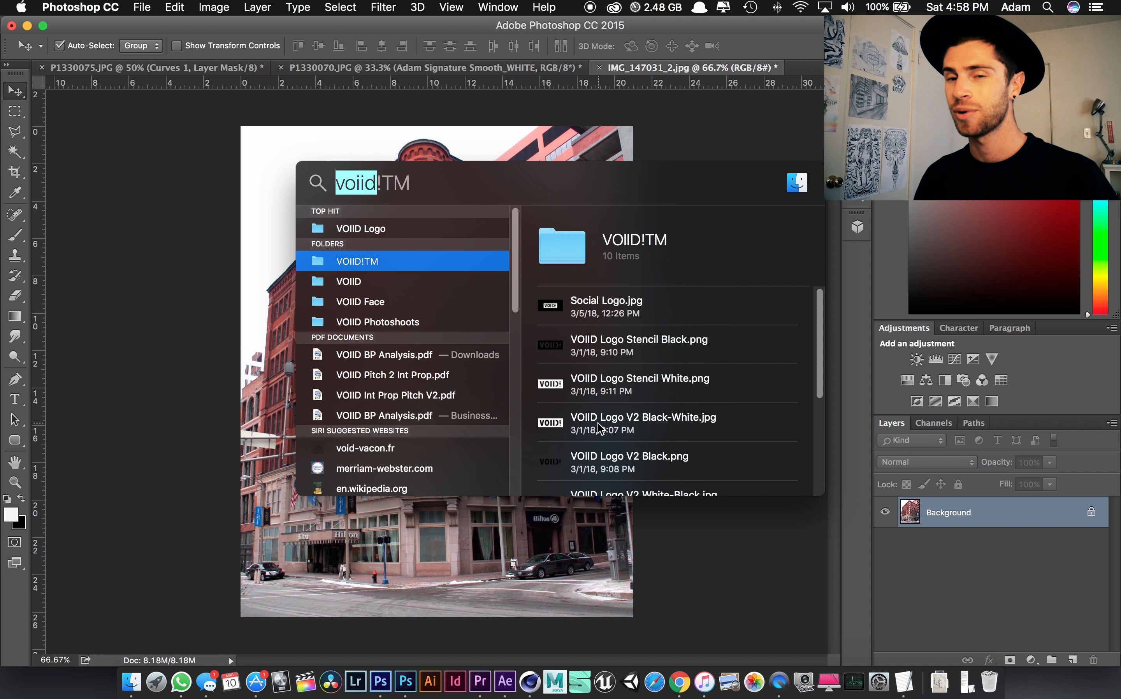
scroll(600, 426, "down", 5)
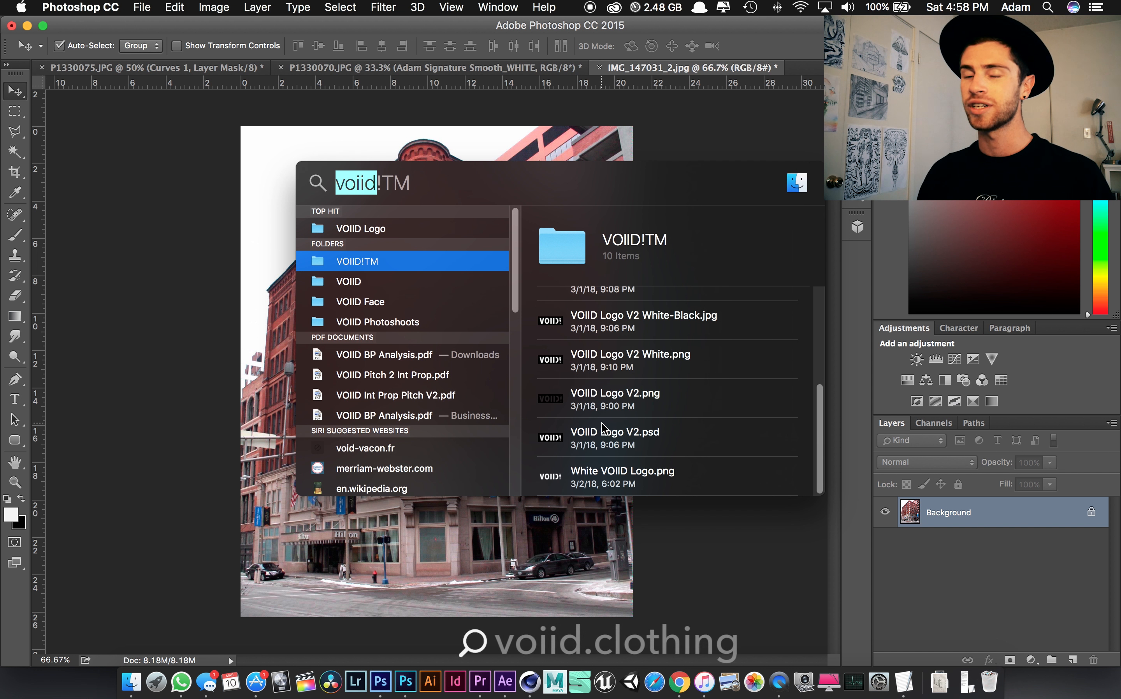
key("Return")
left_click(566, 318)
left_click_drag(502, 317, 504, 227)
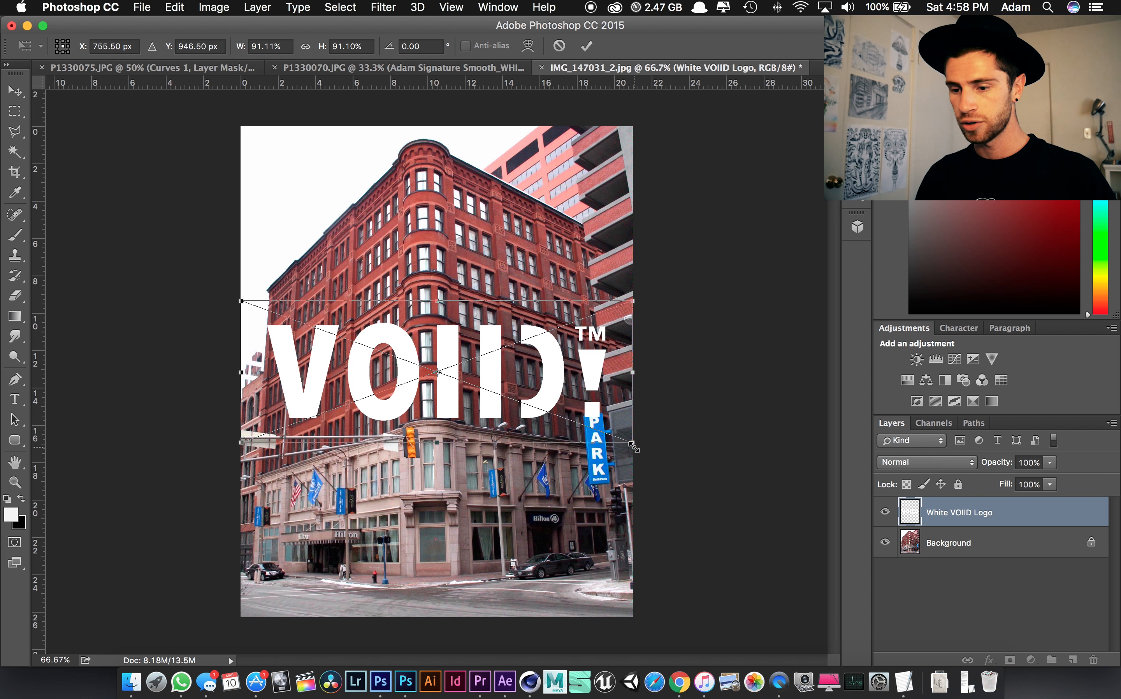
left_click_drag(632, 445, 575, 353)
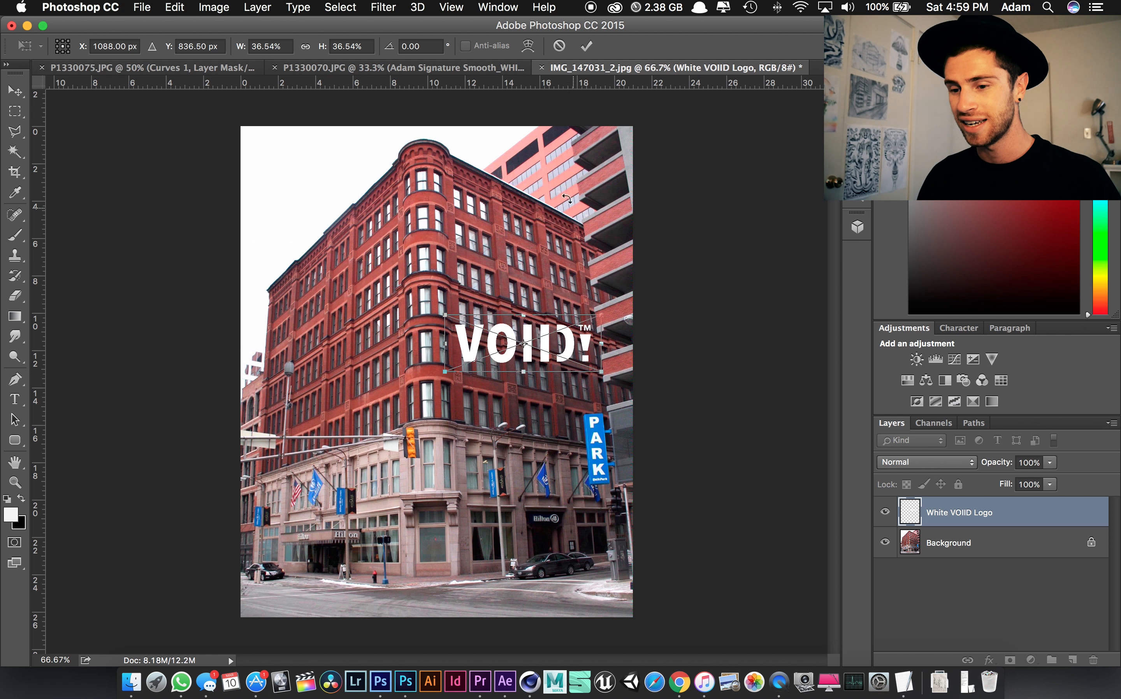
left_click(588, 45)
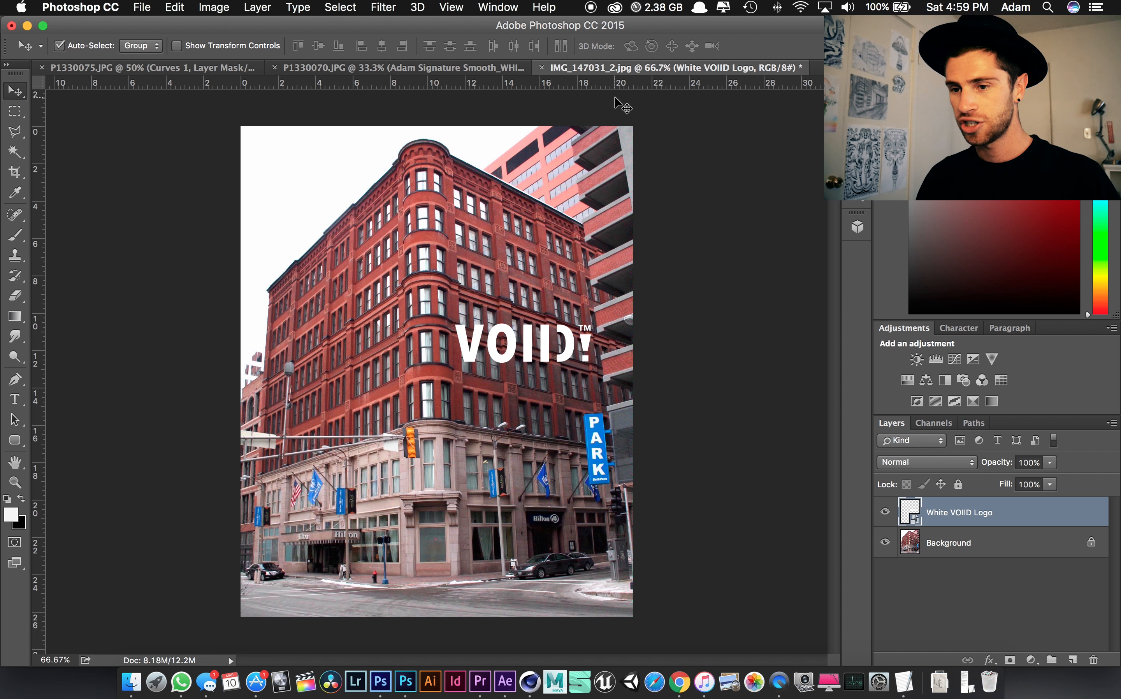
Apply a Perspective transform to the logo, making its left end taller and slanting it upward along the facade
key("super+t")
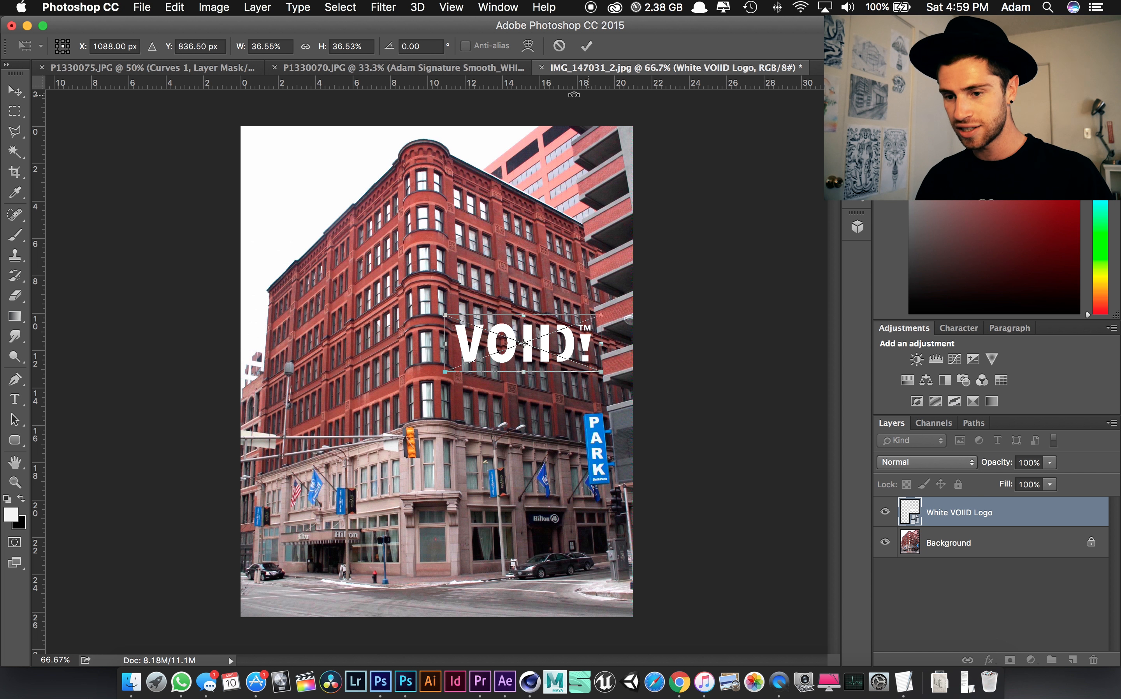
left_click(175, 7)
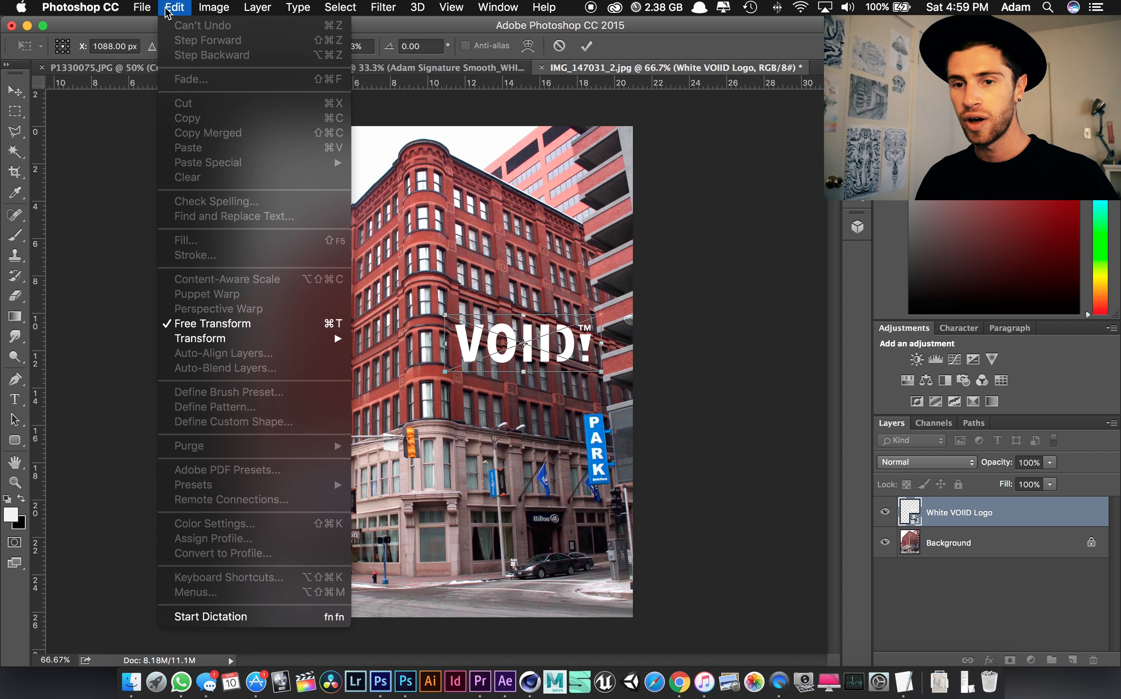
mouse_move(328, 347)
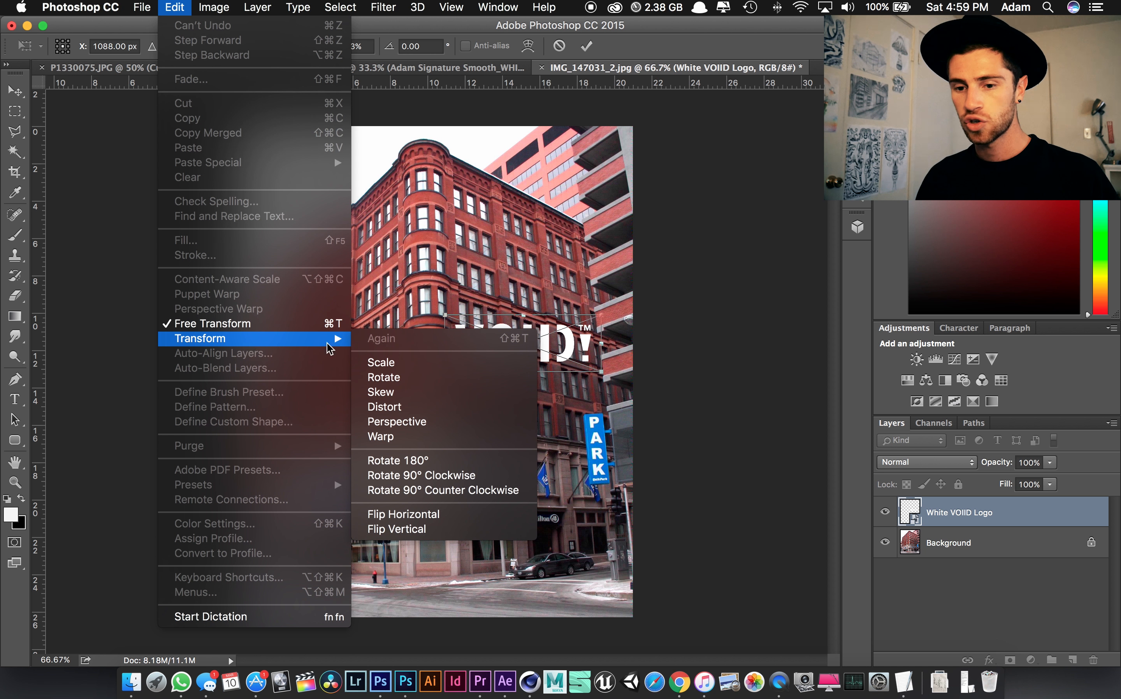
left_click(430, 421)
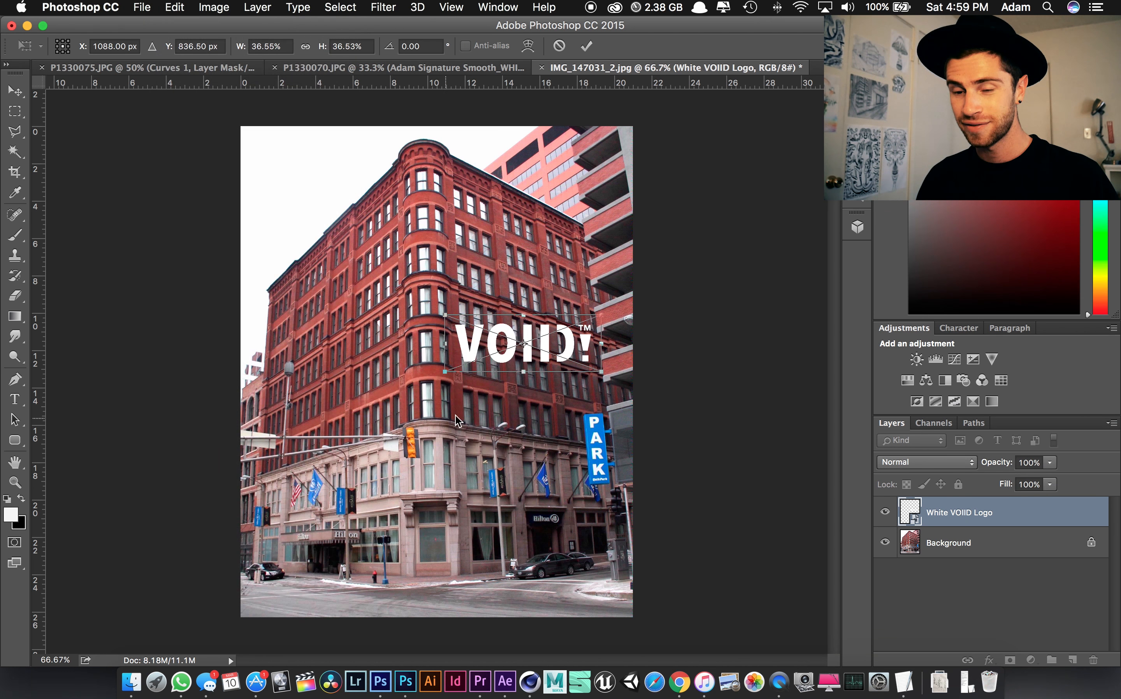
left_click_drag(446, 315, 441, 300)
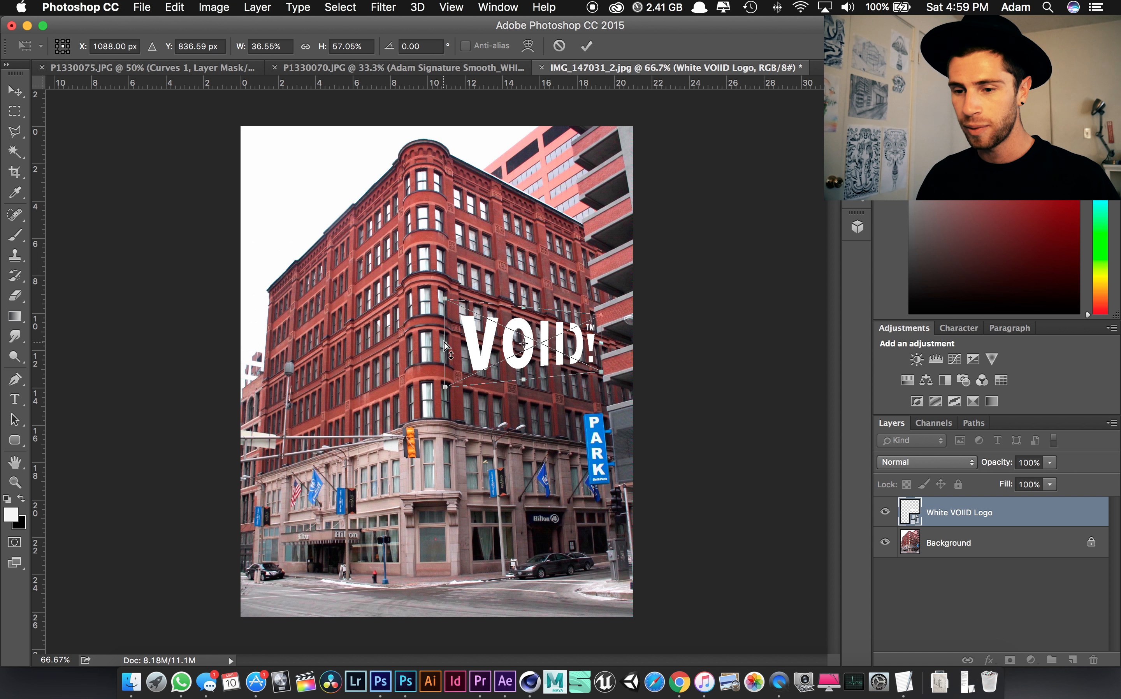
left_click_drag(444, 342, 446, 285)
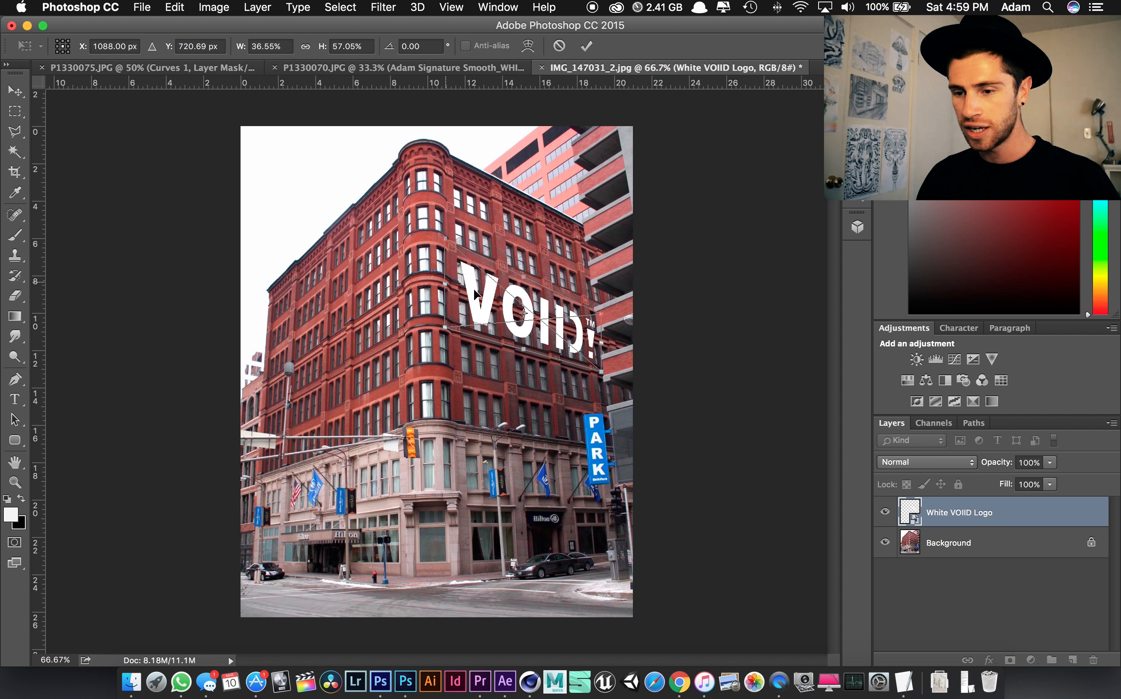
Fine-tune the logo's corners and edges to follow the window rows, at about 36% width and 52% height, and apply the transform
left_click(599, 311)
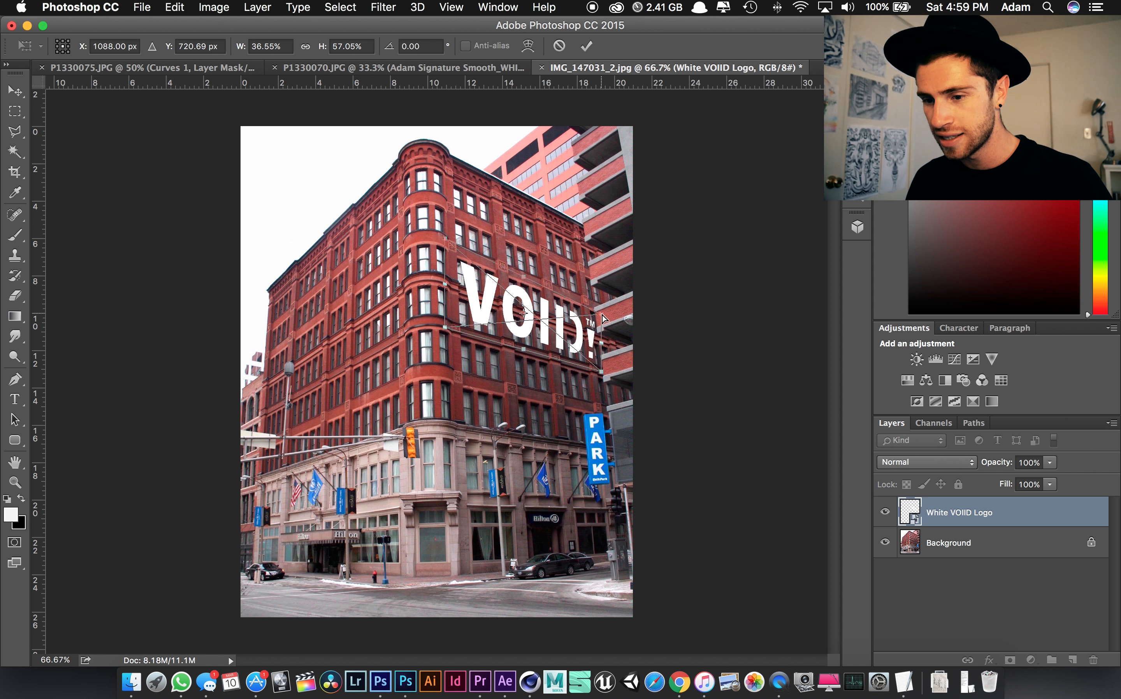
left_click_drag(600, 316, 595, 312)
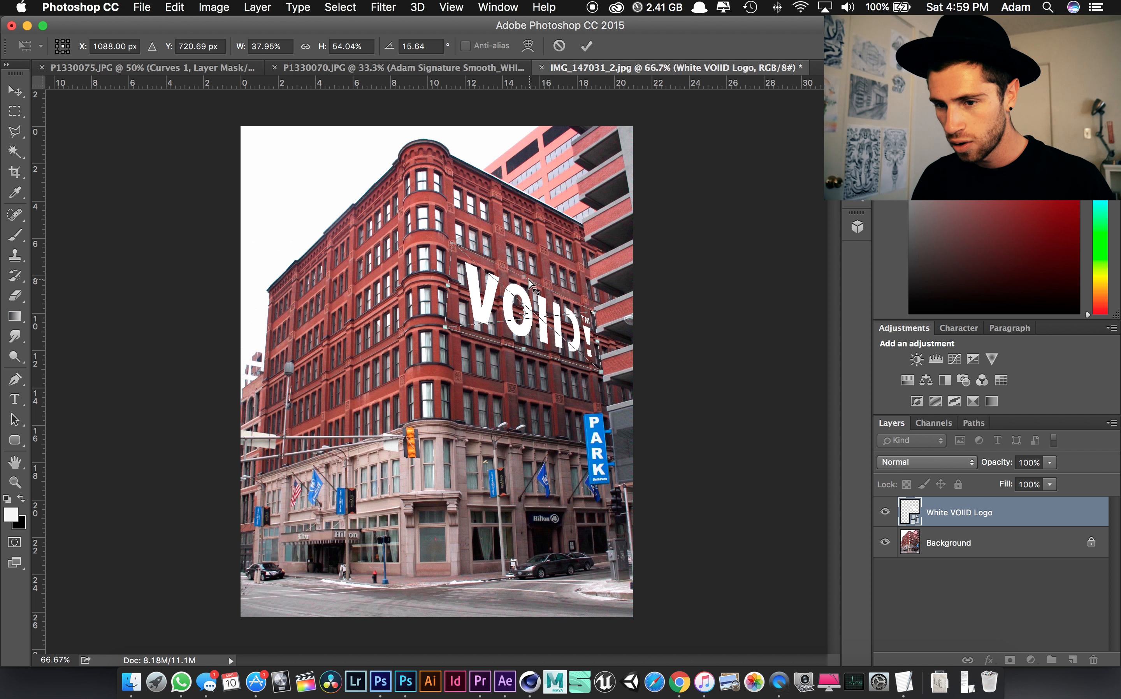
left_click_drag(523, 276, 515, 276)
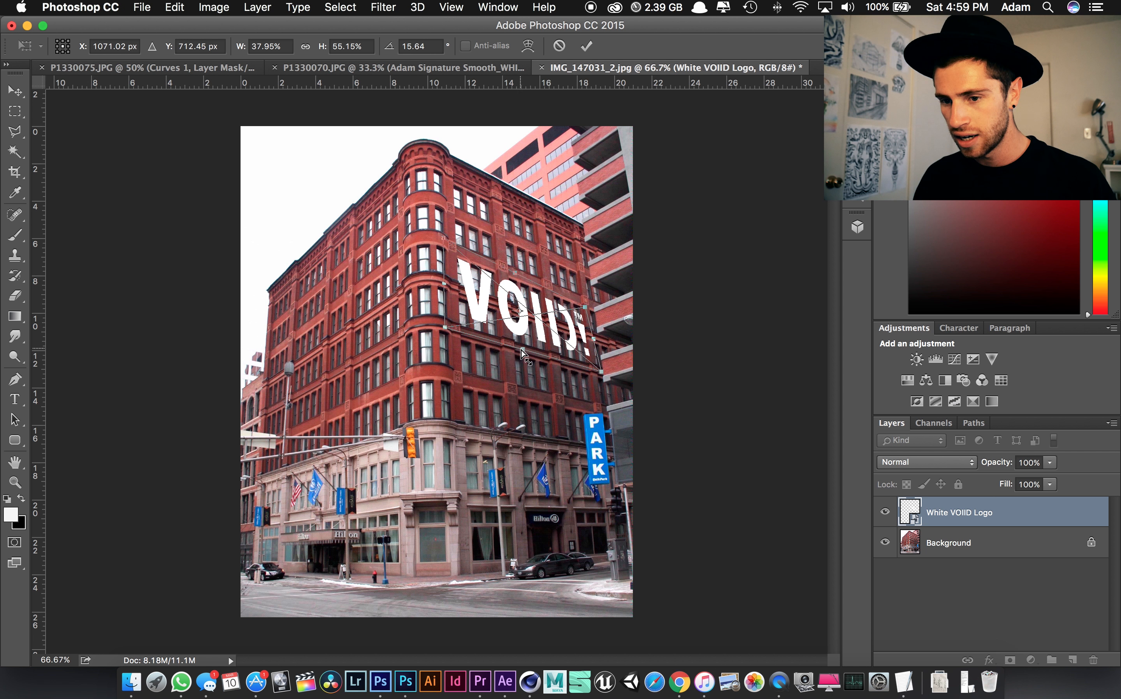
left_click_drag(523, 350, 523, 351)
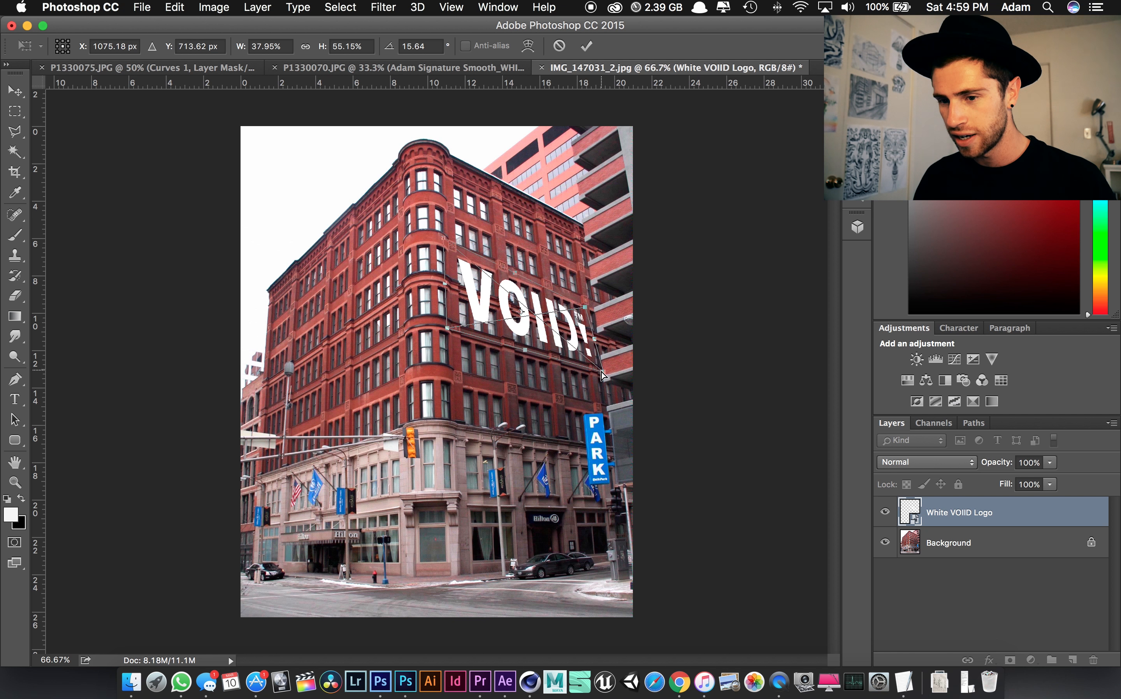
mouse_move(599, 372)
left_mouse_down()
mouse_move(539, 356)
mouse_move(558, 396)
mouse_move(564, 355)
mouse_move(556, 330)
mouse_move(539, 342)
mouse_move(545, 326)
mouse_move(596, 333)
mouse_move(600, 368)
left_mouse_up()
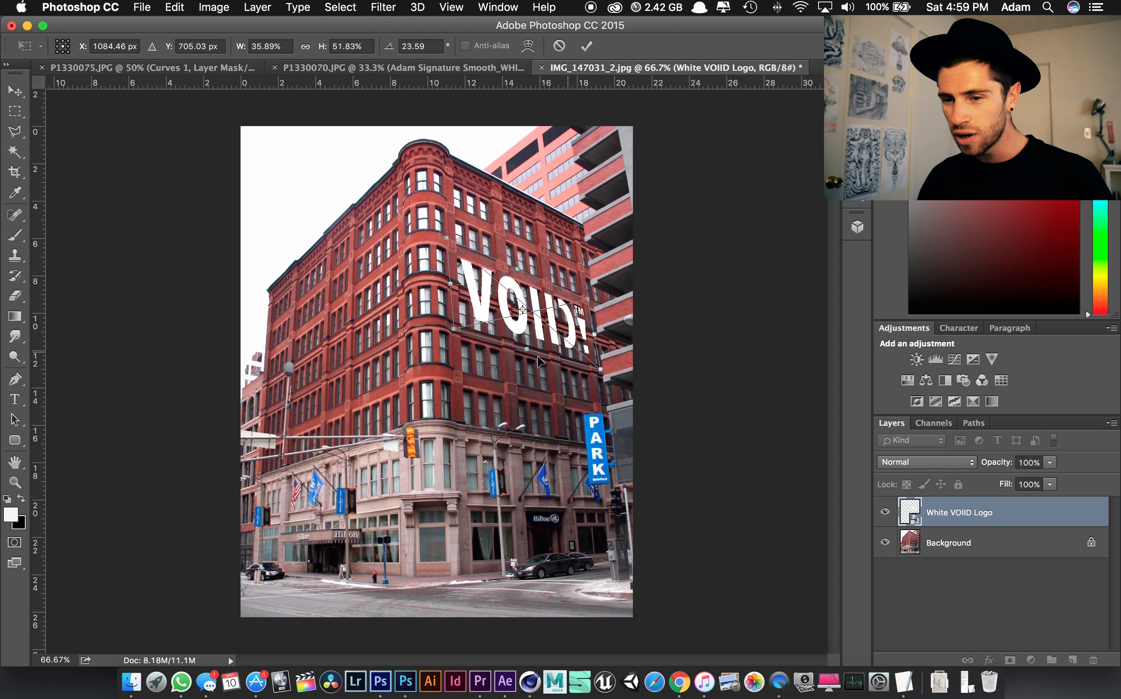
left_click_drag(526, 352, 525, 354)
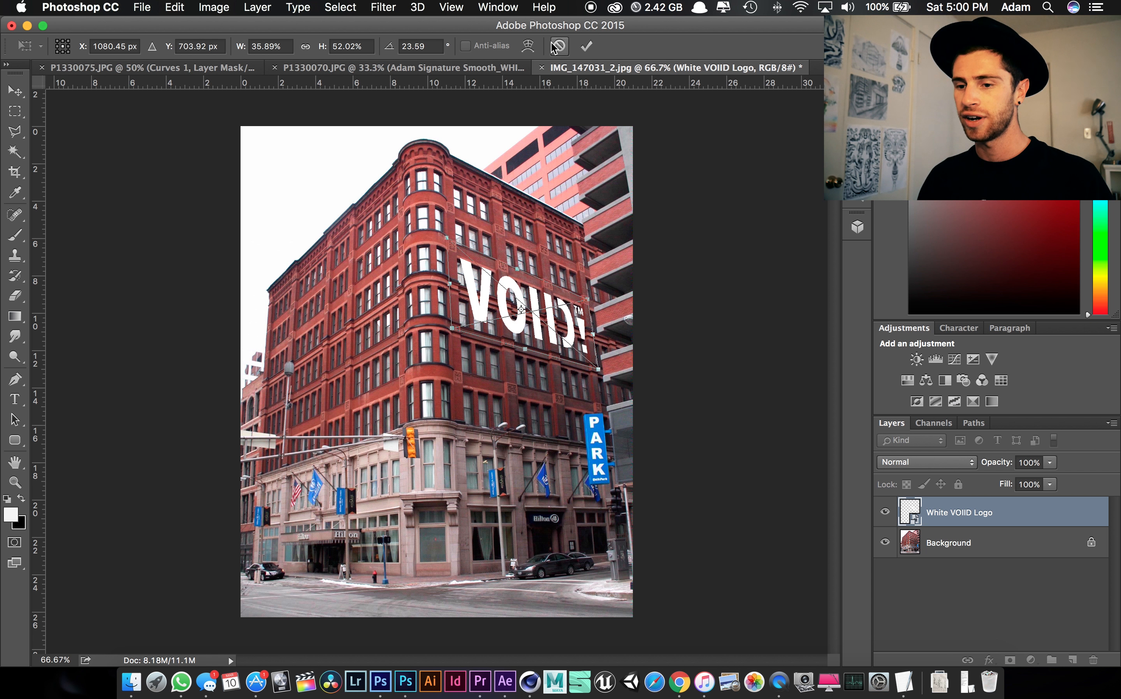
left_click(585, 46)
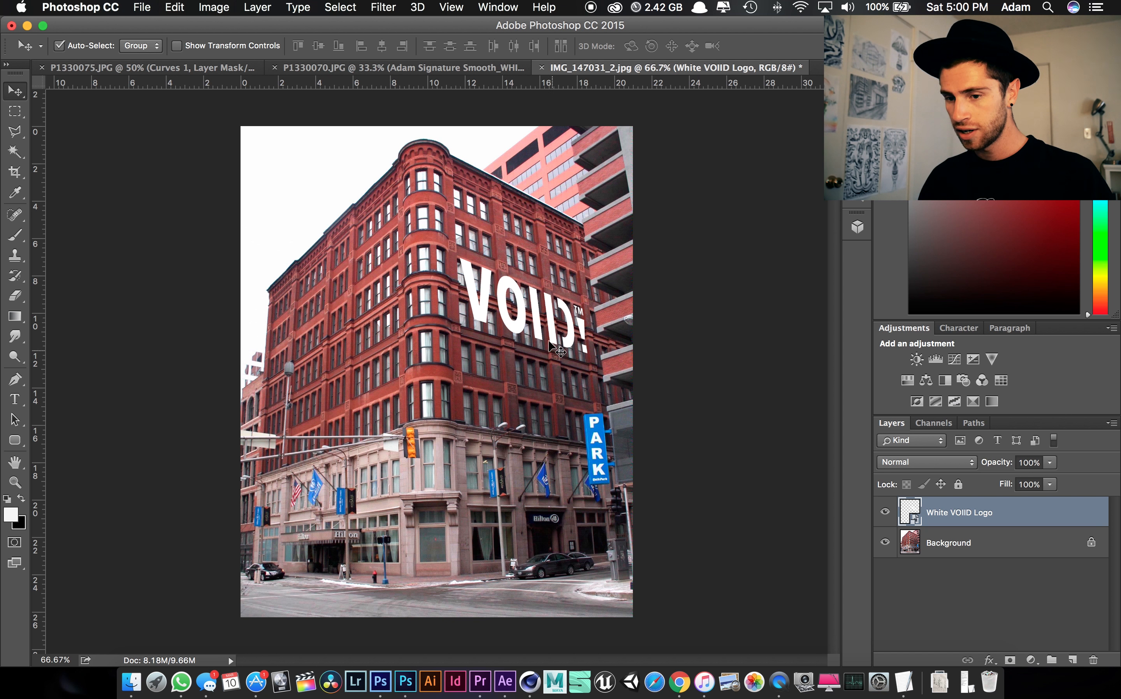
Duplicate the logo below the first one and reshape the copy to the lower floors' perspective, about 34% wide and 57% high
left_click_drag(559, 352, 520, 366)
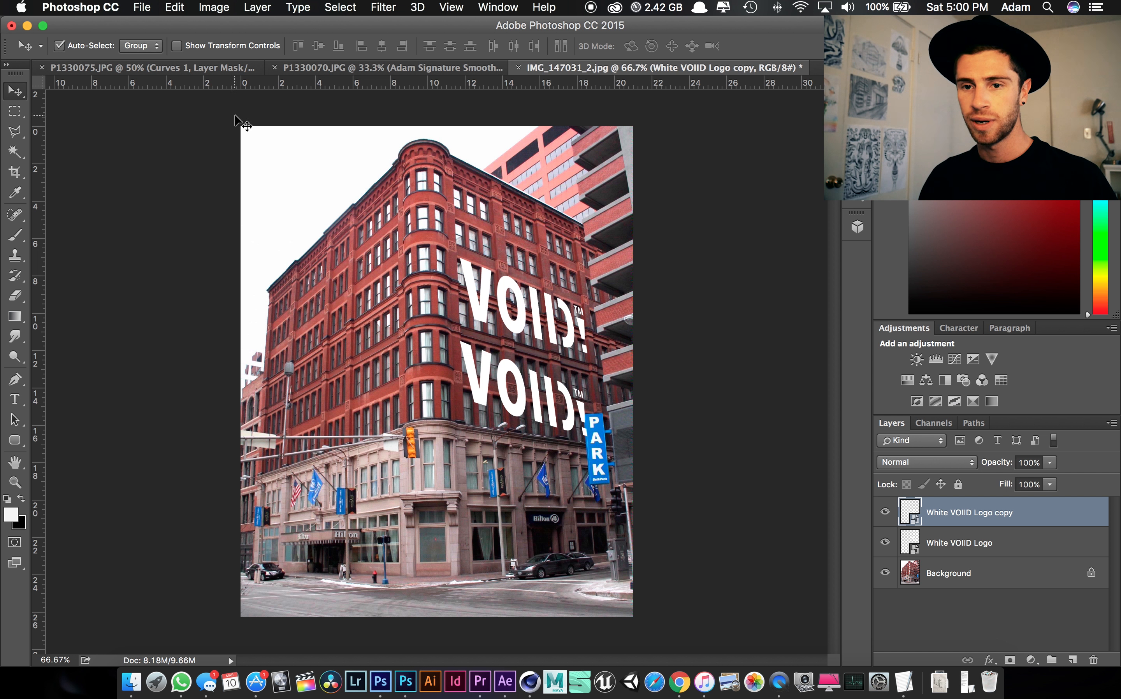
left_click(175, 7)
mouse_move(198, 327)
left_click(383, 377)
left_click_drag(600, 425, 599, 408)
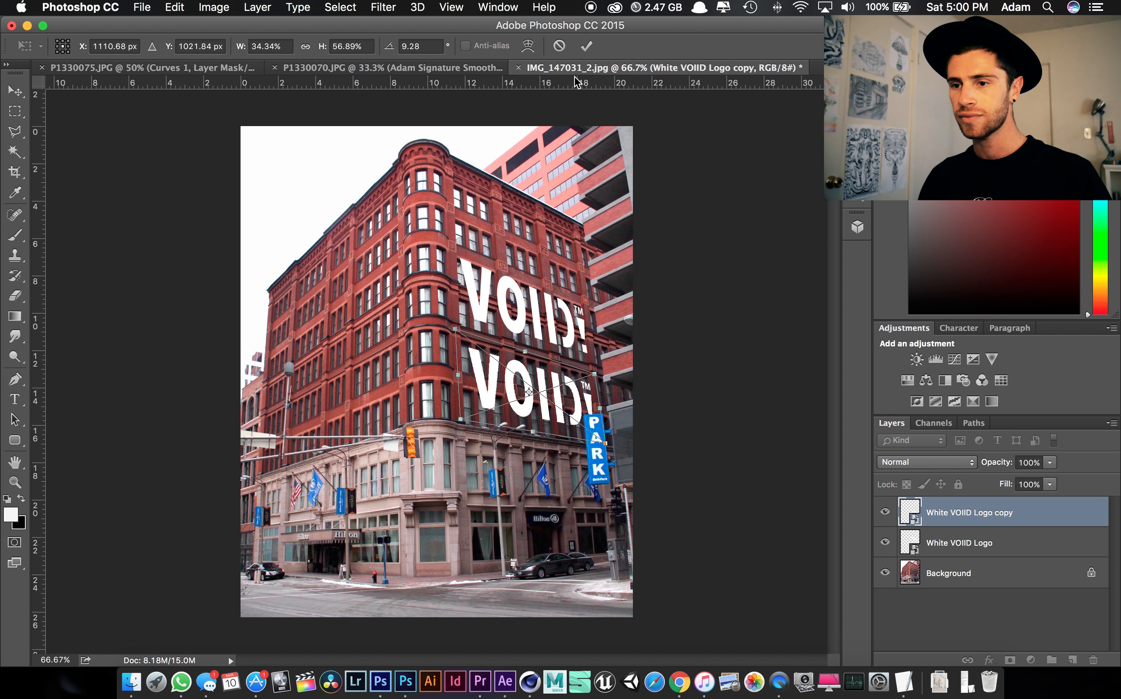
left_click(586, 46)
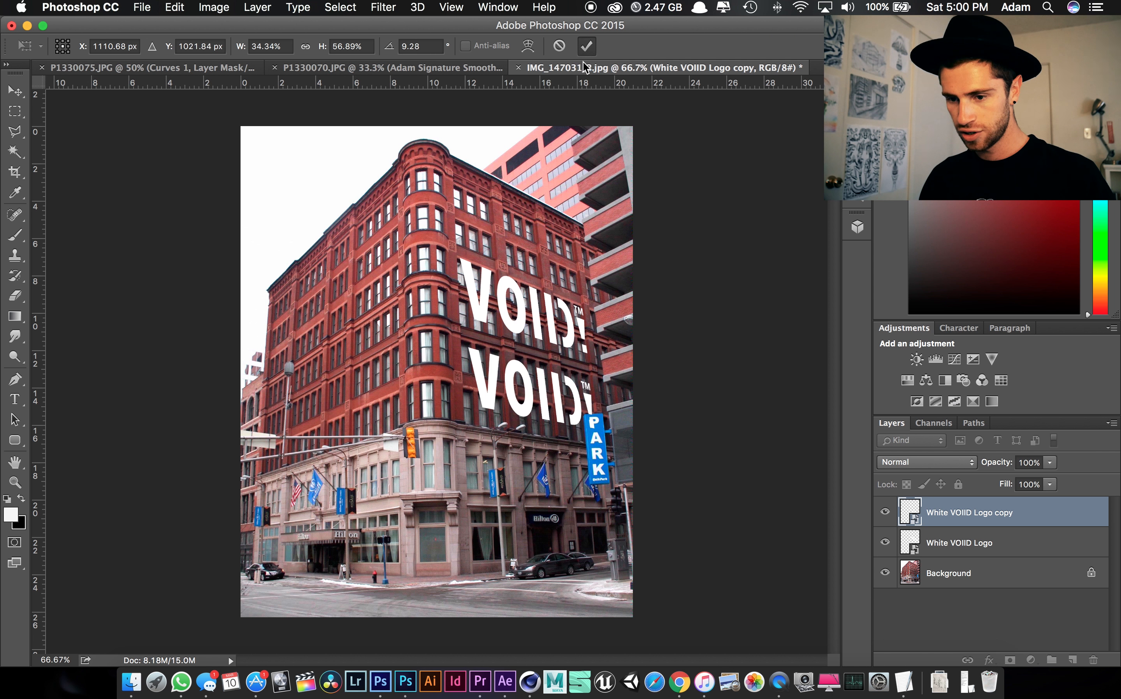
Duplicate the logo above the original and reshape the copy to the upper floors' steeper angle, about 33% wide and 45% high
left_click_drag(510, 302, 511, 238)
left_click(175, 7)
mouse_move(198, 327)
left_click(383, 378)
left_click_drag(516, 218, 512, 224)
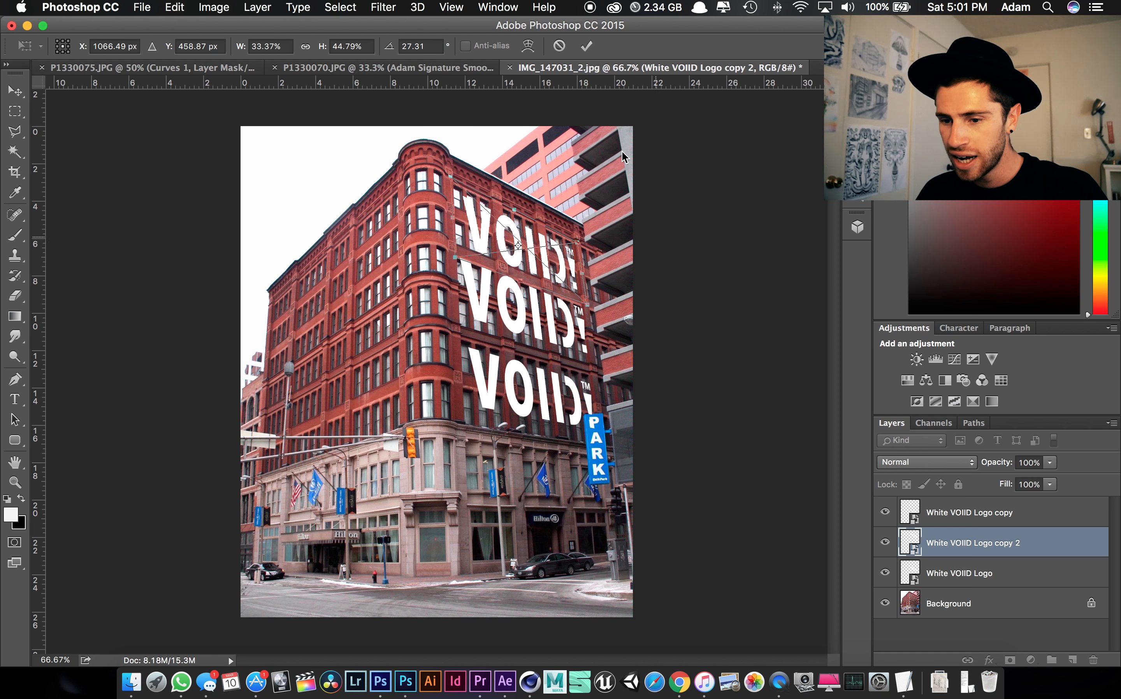
left_click(587, 47)
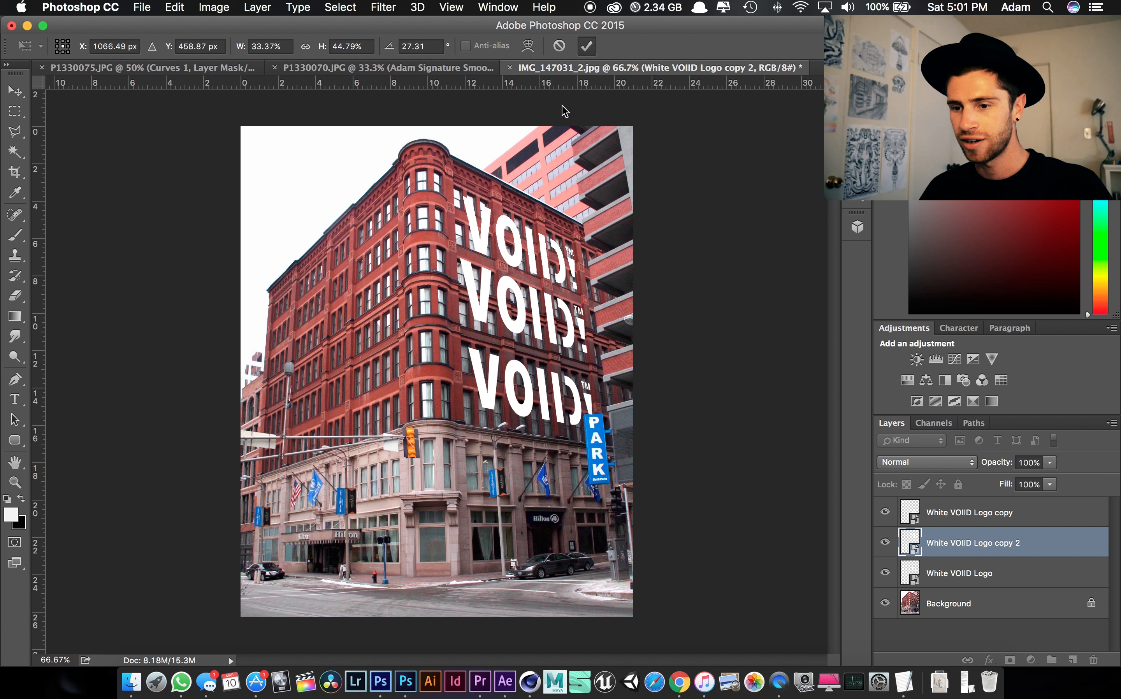
Refine the middle logo with a Perspective transform so it lines up with the window rows between the other two
key("super+plus")
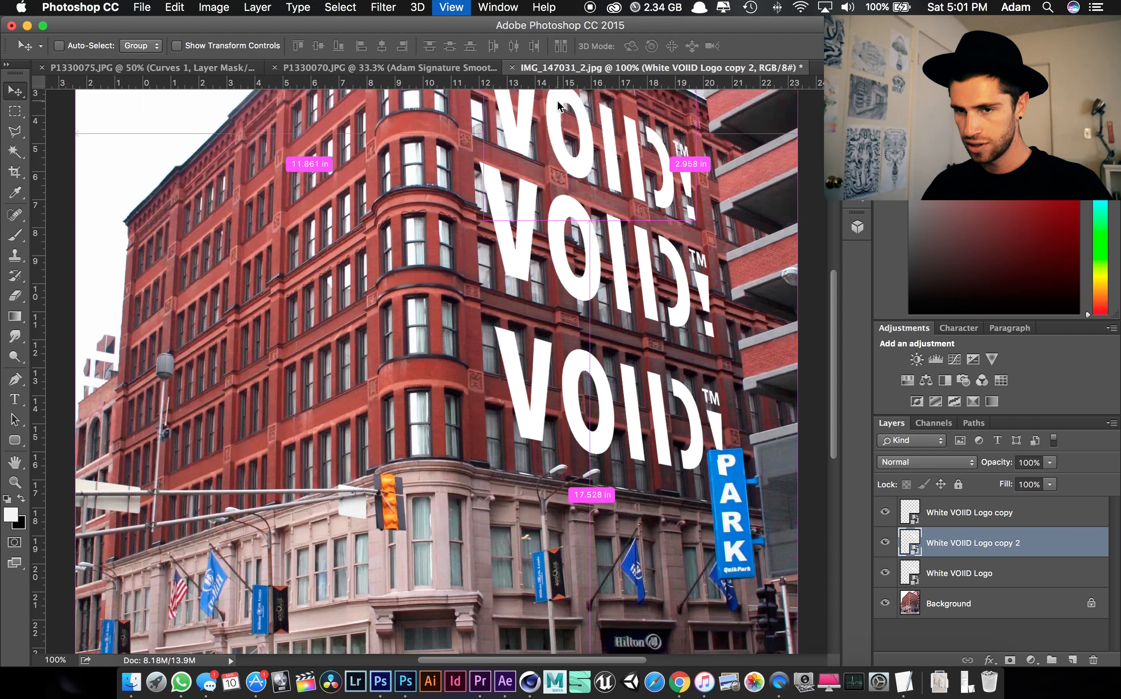
key("super+plus")
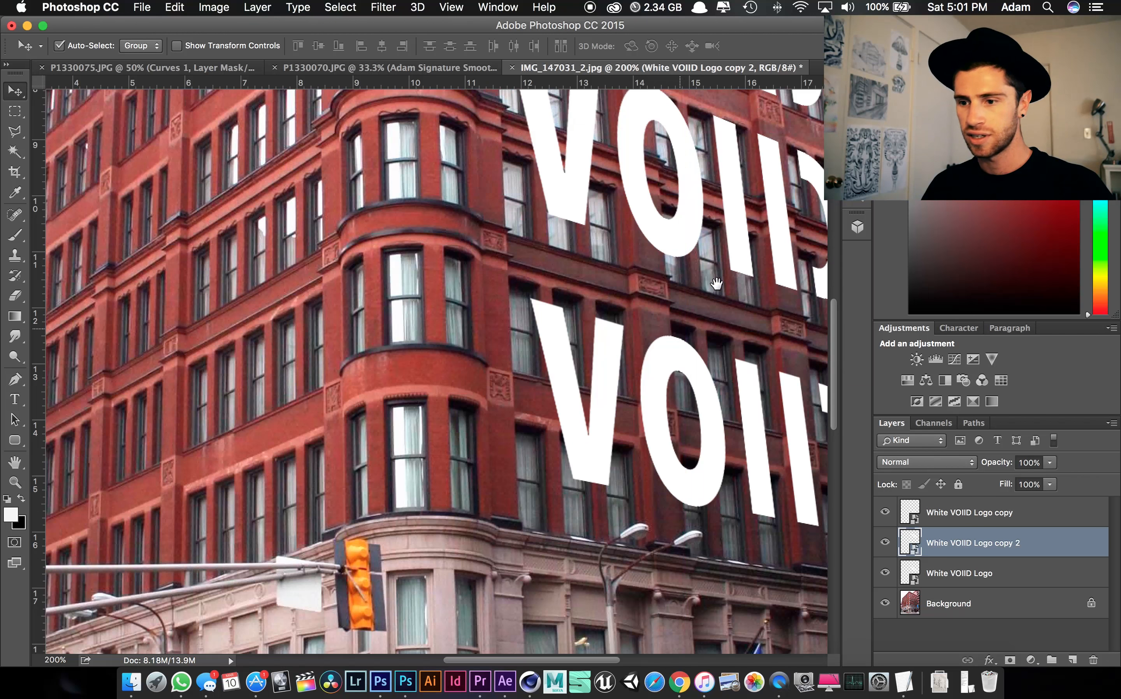
left_click_drag(716, 283, 437, 370)
left_click(457, 296)
key("super+t")
left_click(174, 8)
mouse_move(203, 337)
left_click(415, 420)
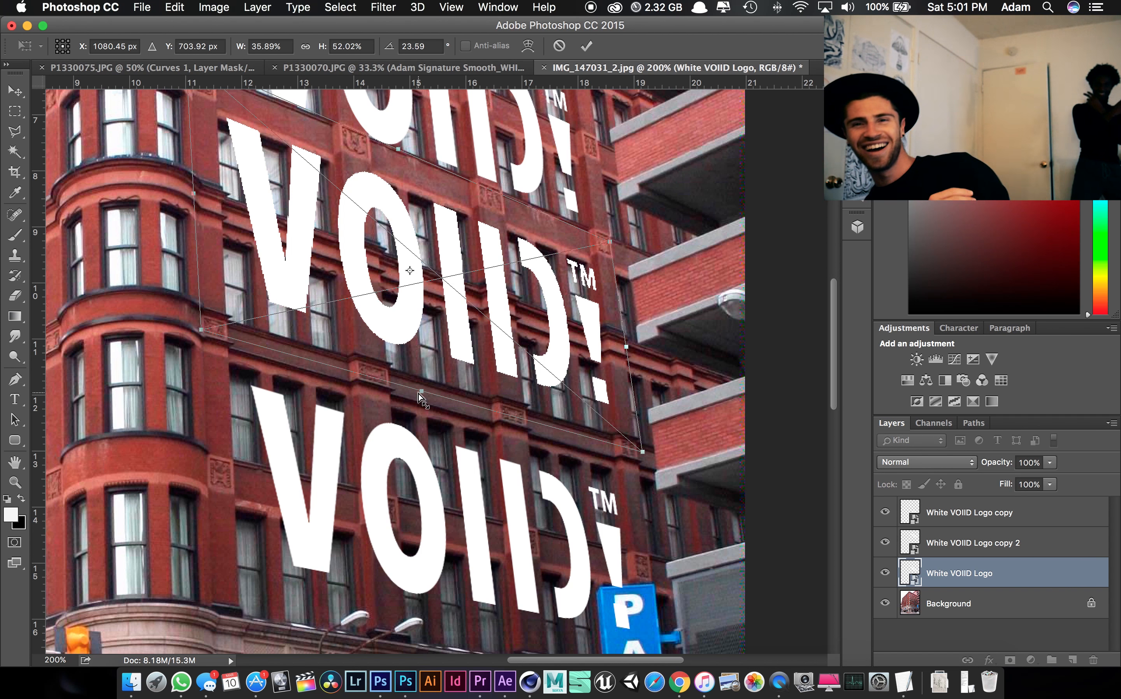
key("Return")
Select all three VOIID logo layers together
key("super+minus")
left_click(1063, 513, "shift")
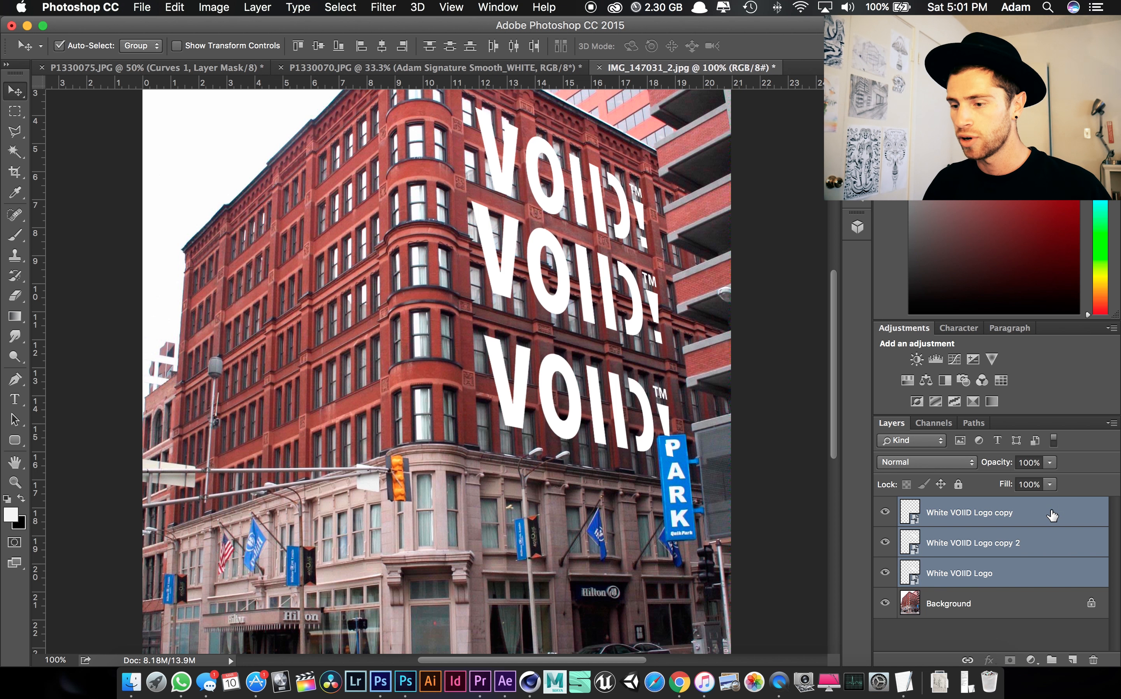
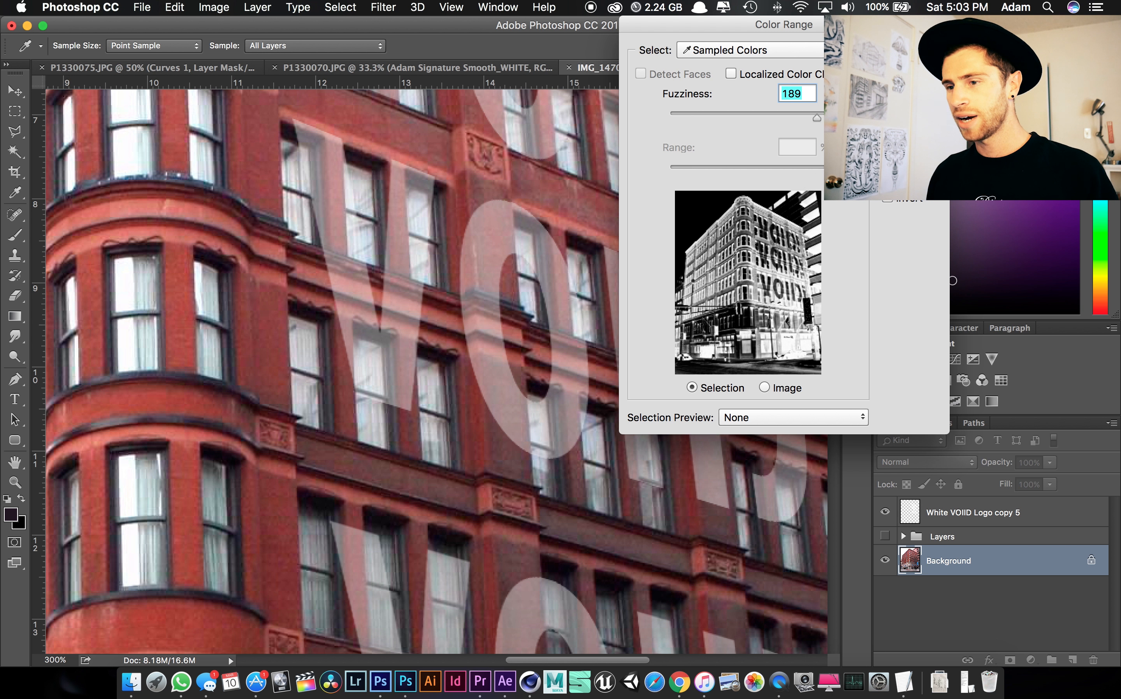
Accept the Color Range selection at fuzziness 189 and turn it into a layer mask on White VOIID Logo copy 5
key("Return")
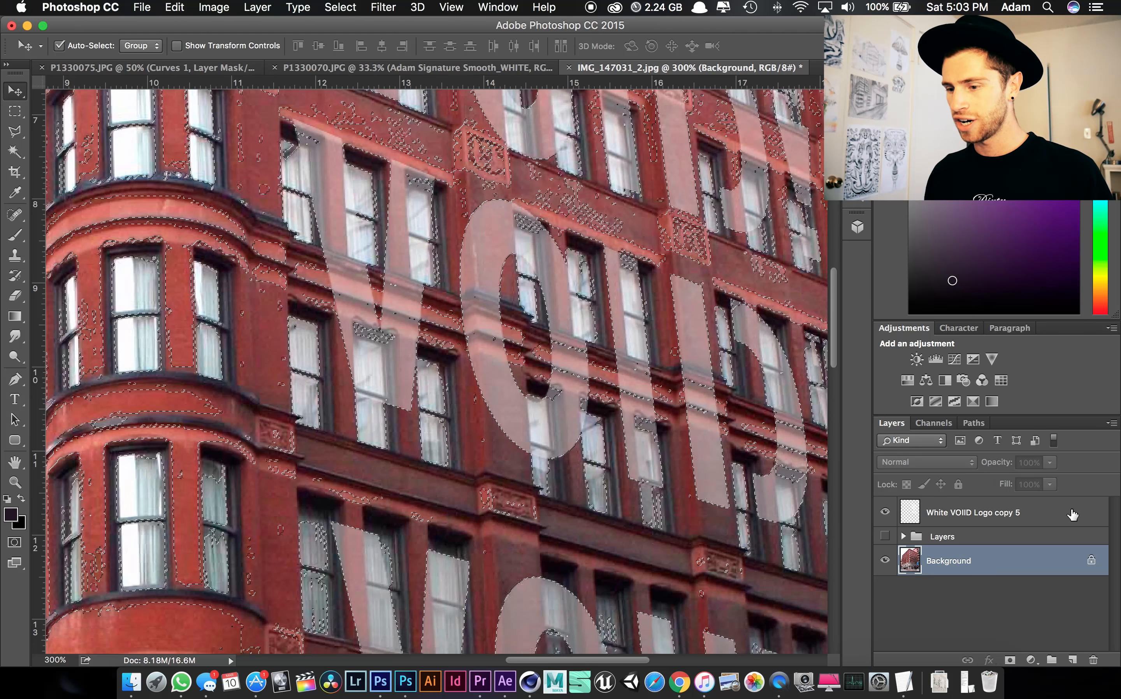
left_click(960, 516)
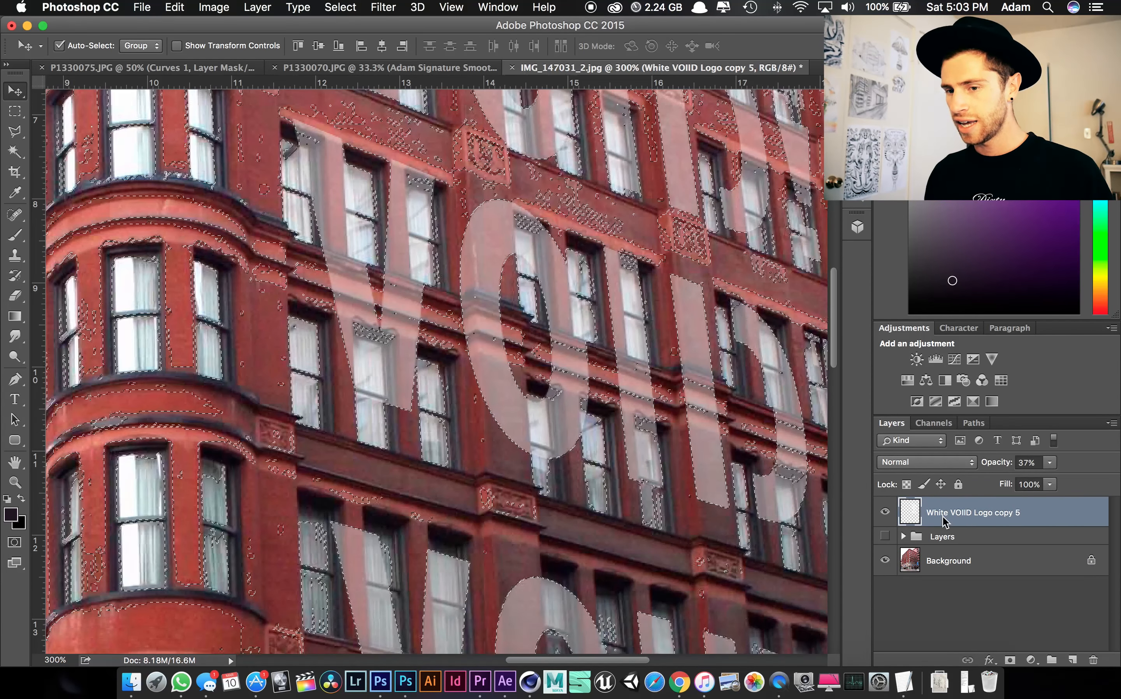
left_click(1009, 660)
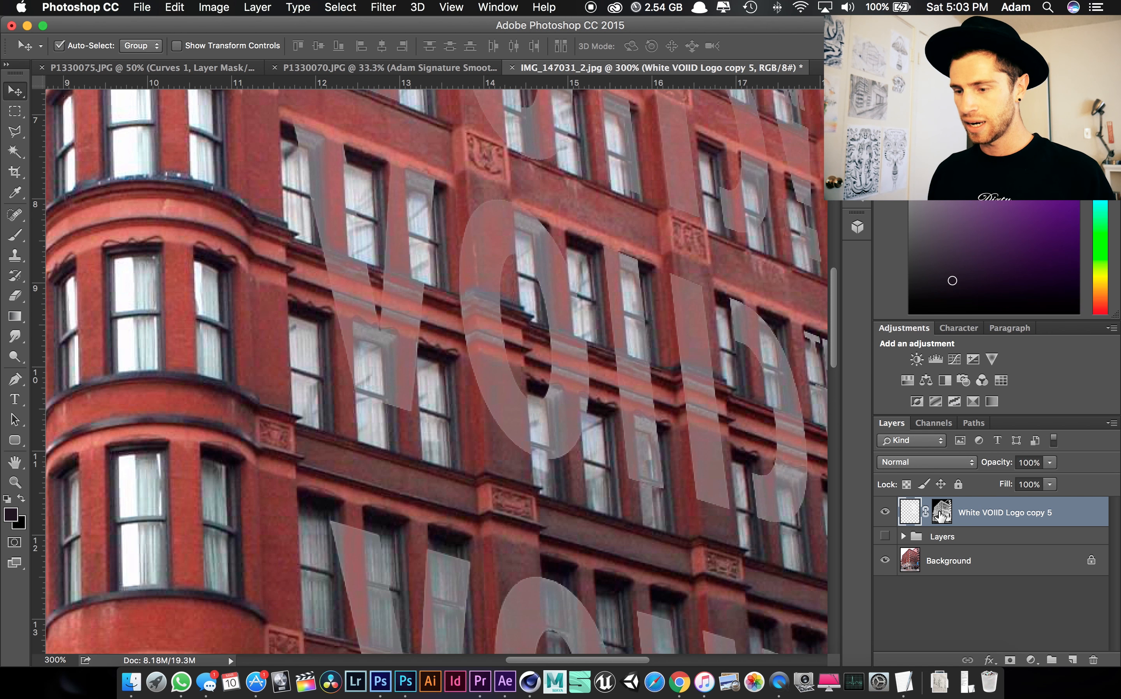
Set the logo layer's opacity to 100% and invert its layer mask
key("0")
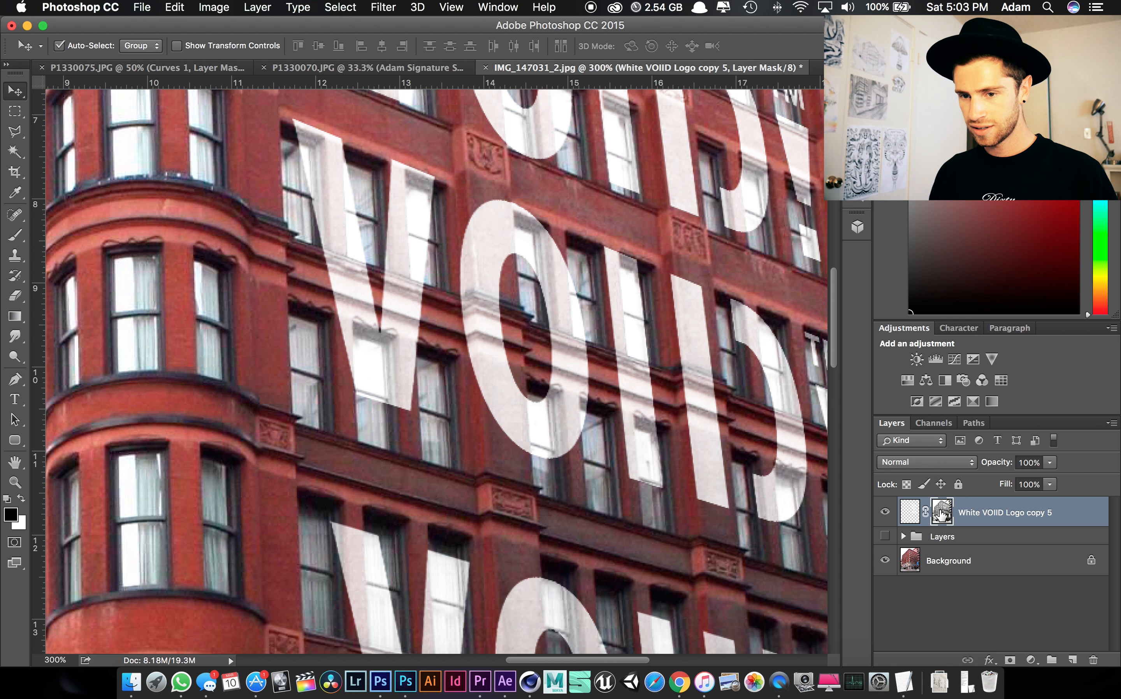
key("super+minus")
key("super+minus")
key("super+minus")
key("super+minus")
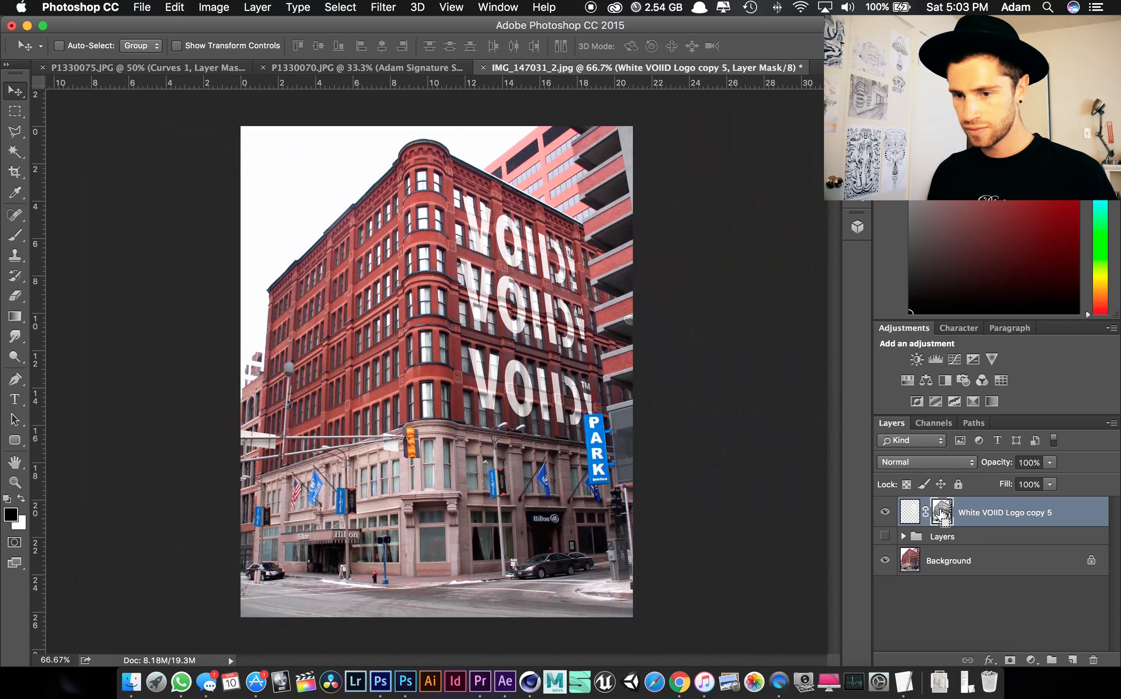
key("super+plus")
key("super+plus")
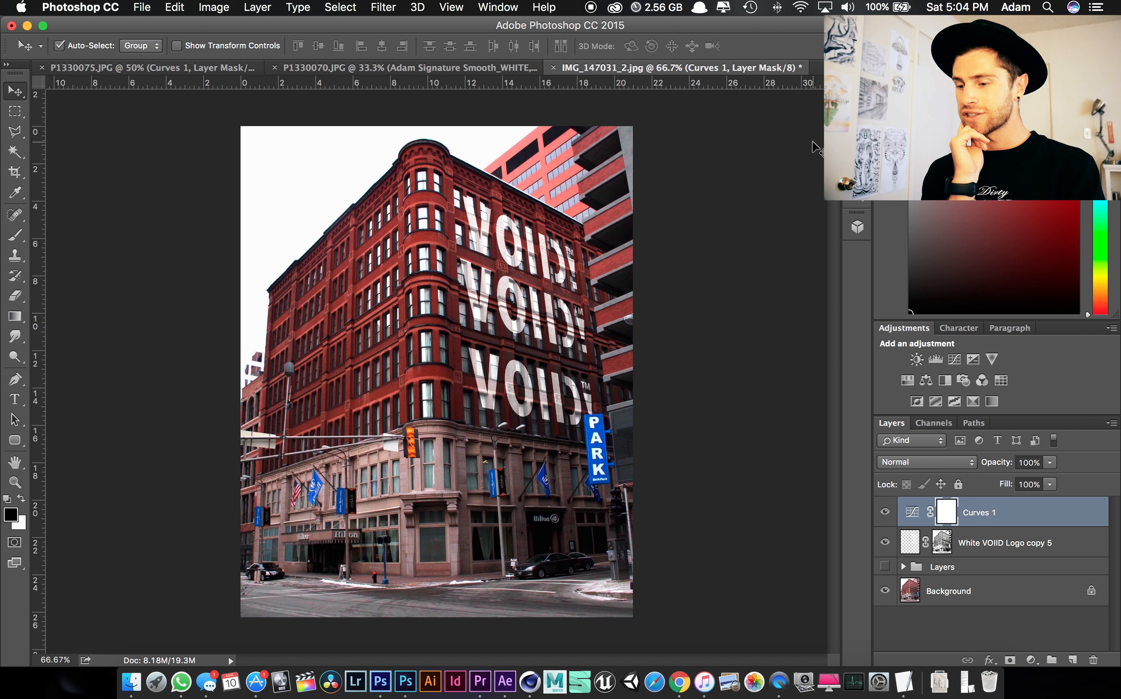
Replace the Curves adjustment layer with a new one whose RGB midpoint is pulled down slightly to darken the photo
left_click(884, 512)
left_click(884, 512)
key("Delete")
left_click(953, 359)
left_click_drag(729, 308, 735, 315)
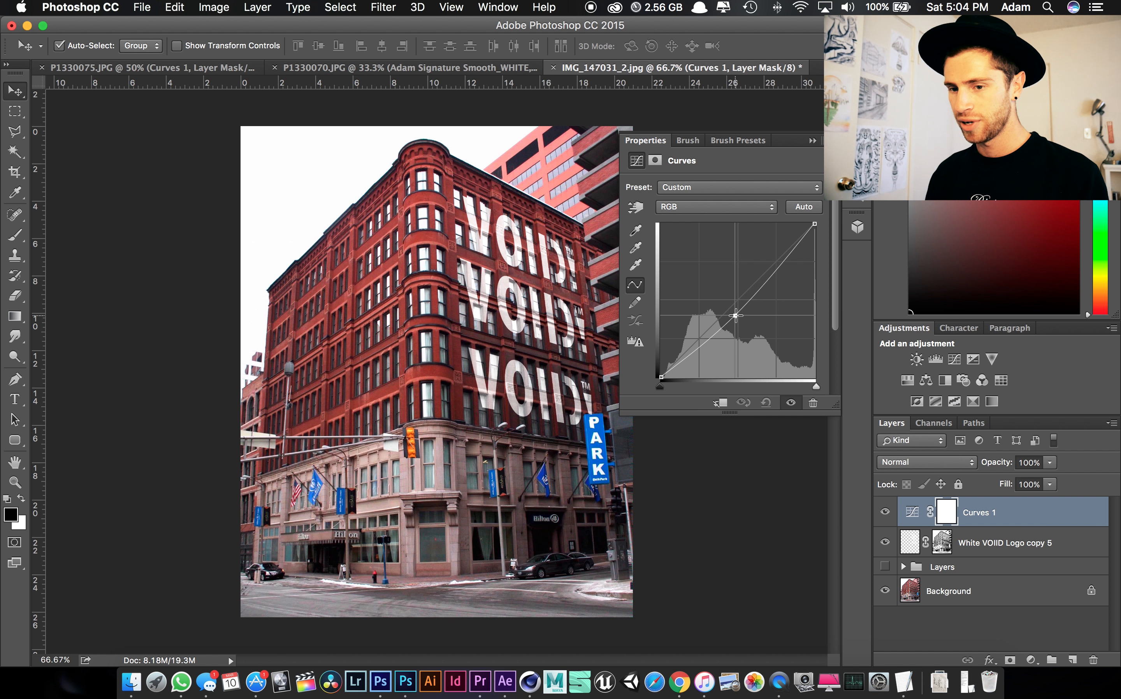
left_click(812, 141)
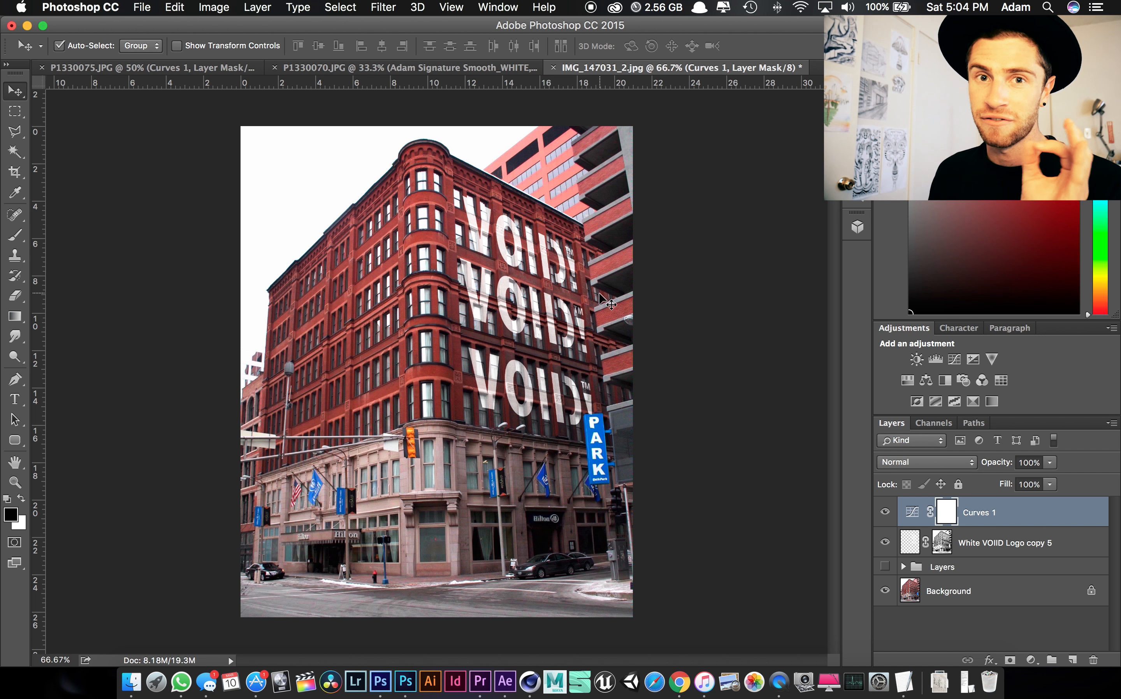
Make the layer mask of White VOIID Logo copy 5 active for editing on the lowest logo
key("super+plus")
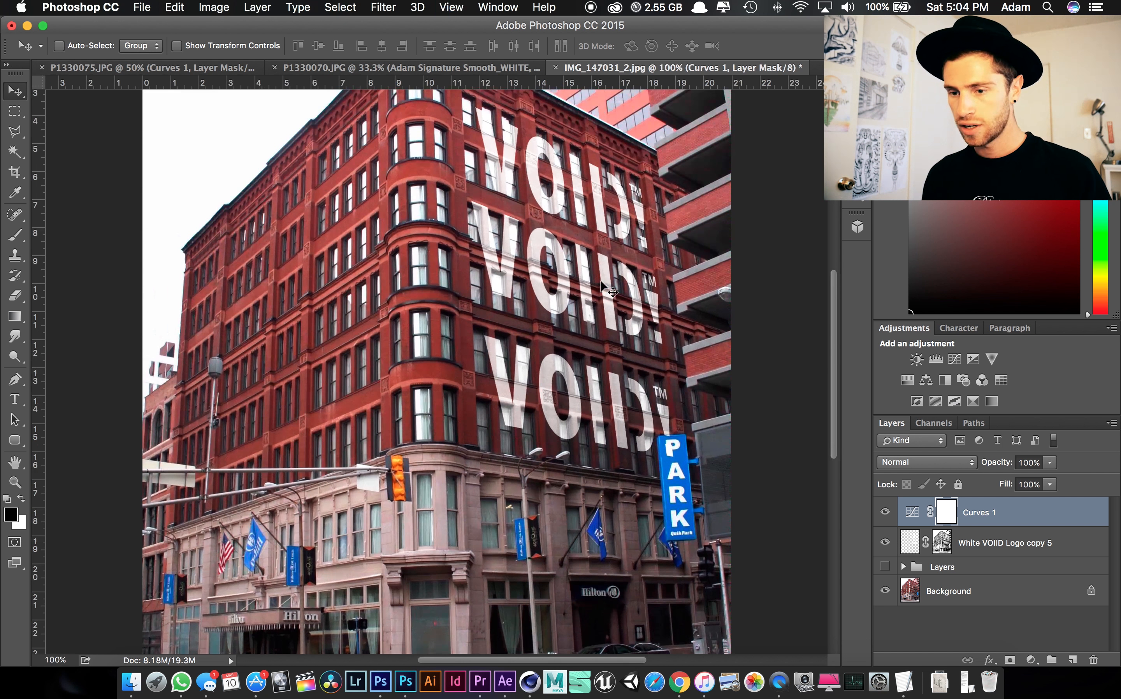
key("super+plus")
key("super+plus")
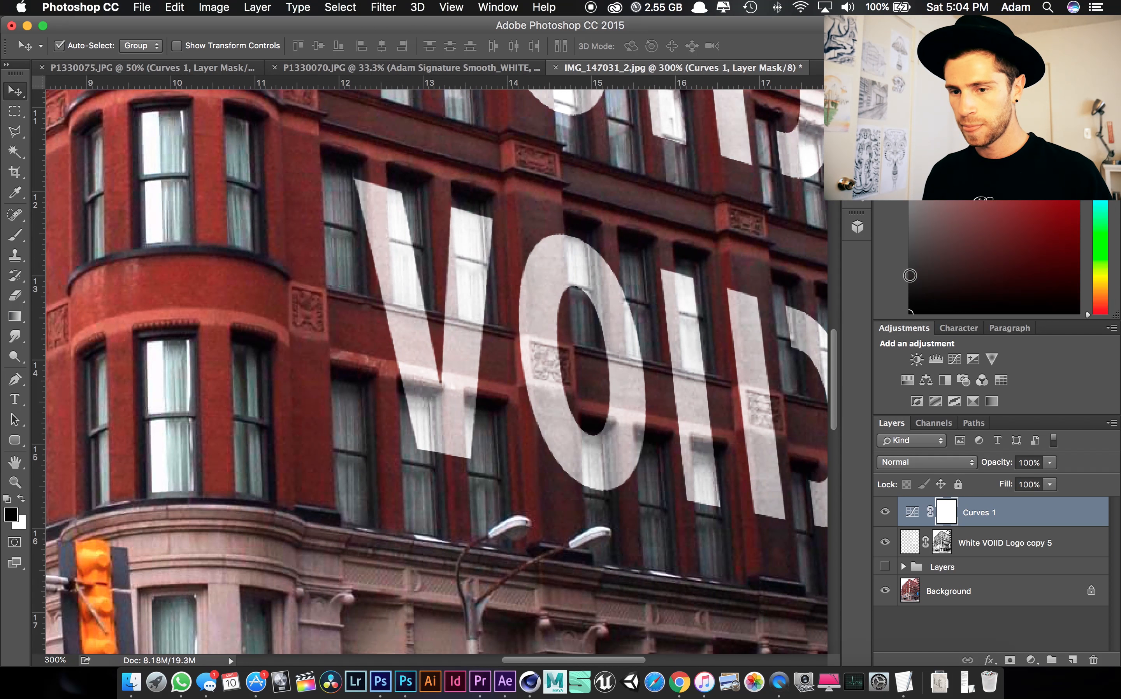
scroll(436, 369, "right", 5)
left_click(906, 538)
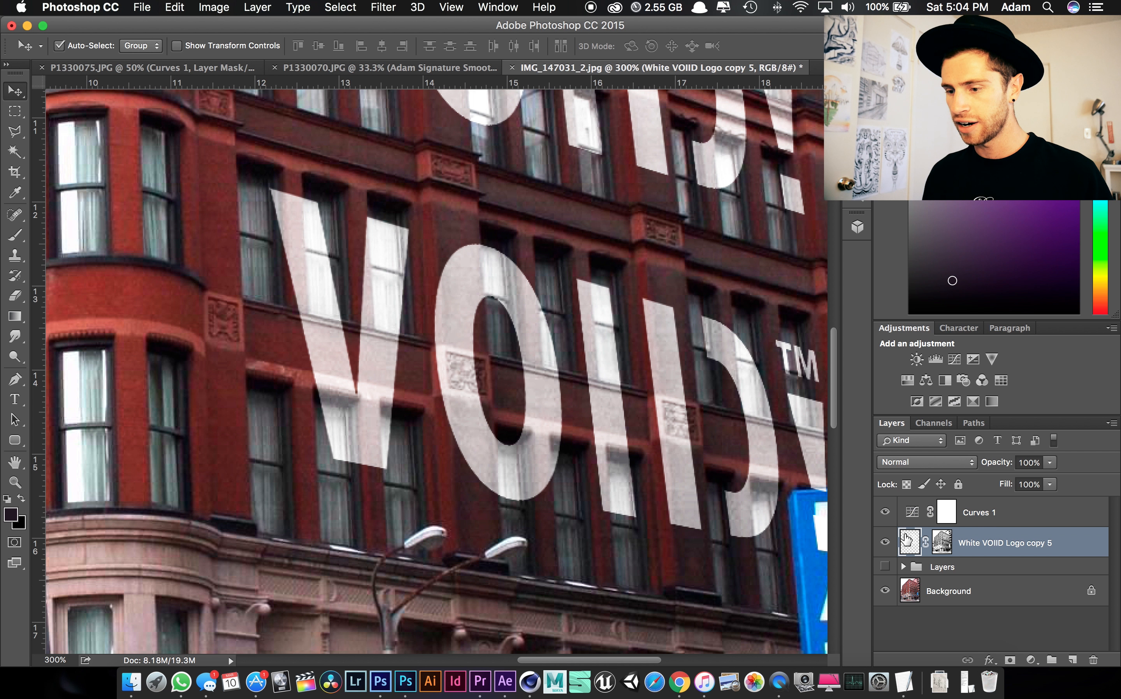
left_click(938, 541)
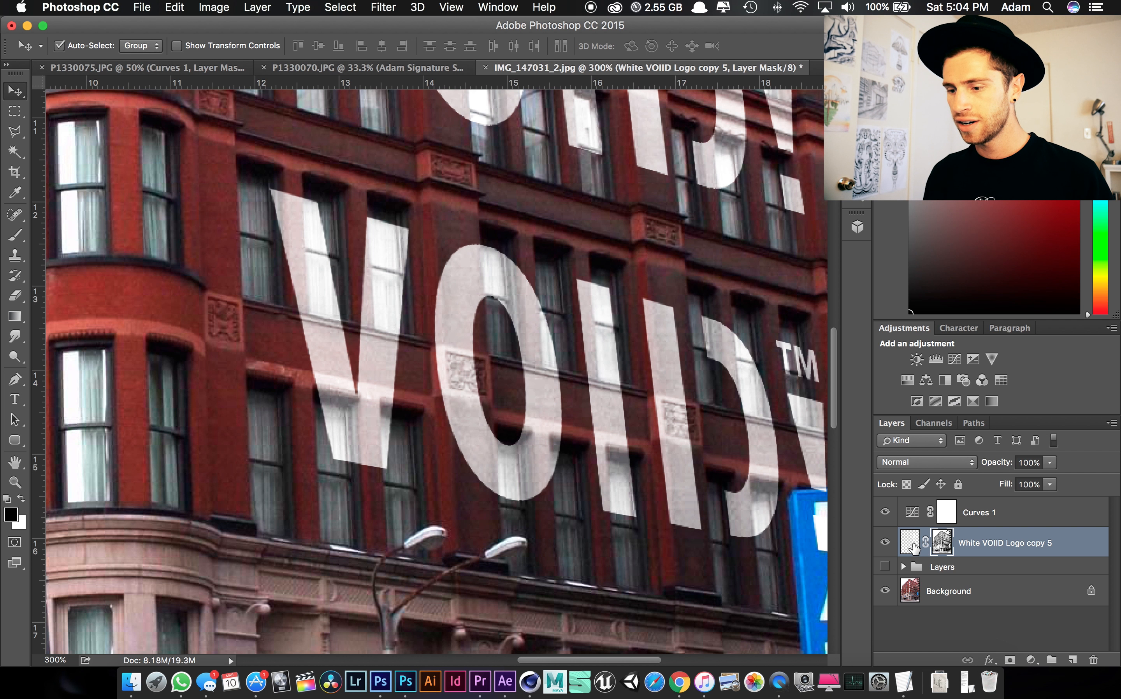
left_click(911, 546)
left_click(940, 541)
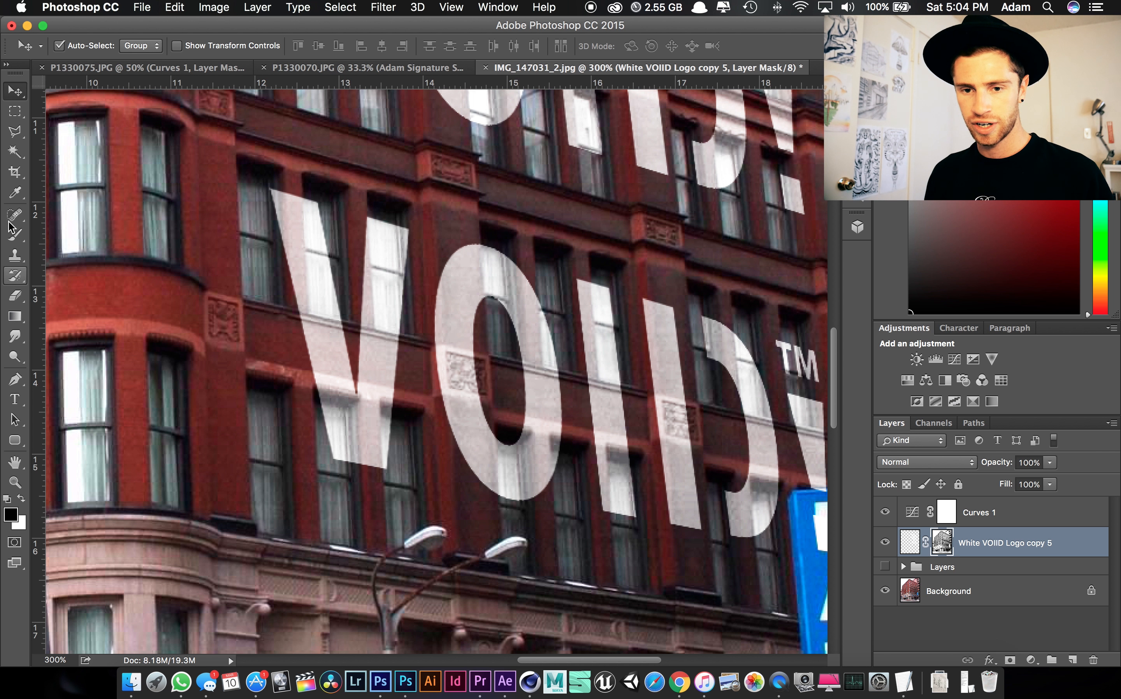
Set up the Brush tool with a soft round tip at 175 px and 0% hardness
left_click(14, 236)
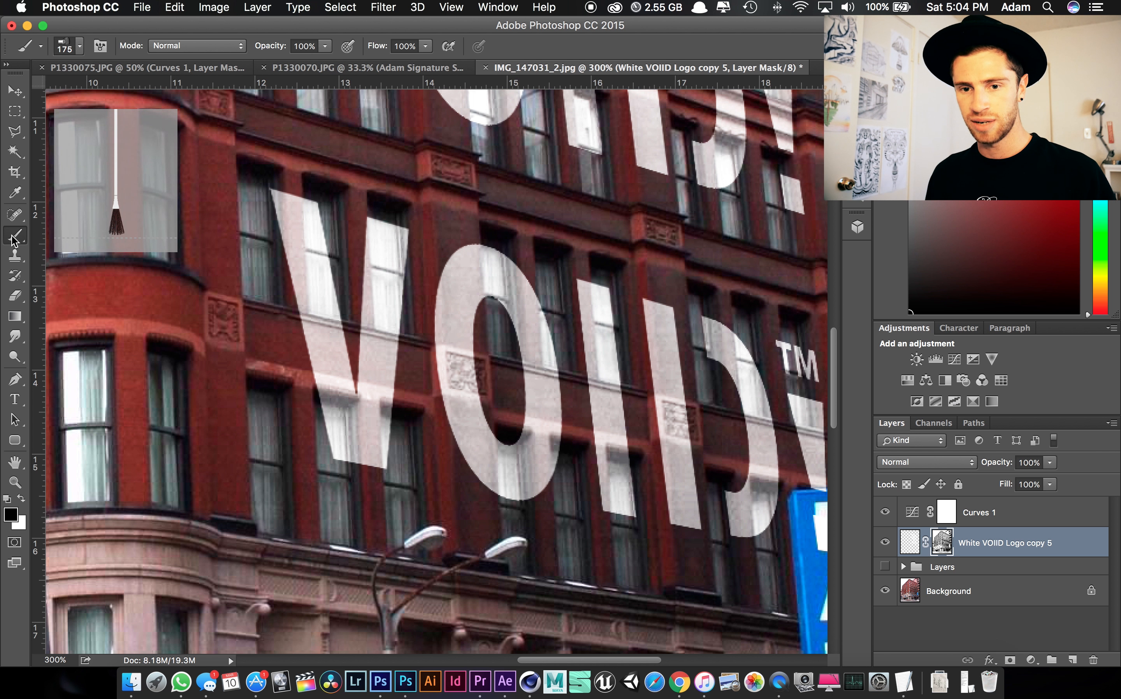
left_click(80, 49)
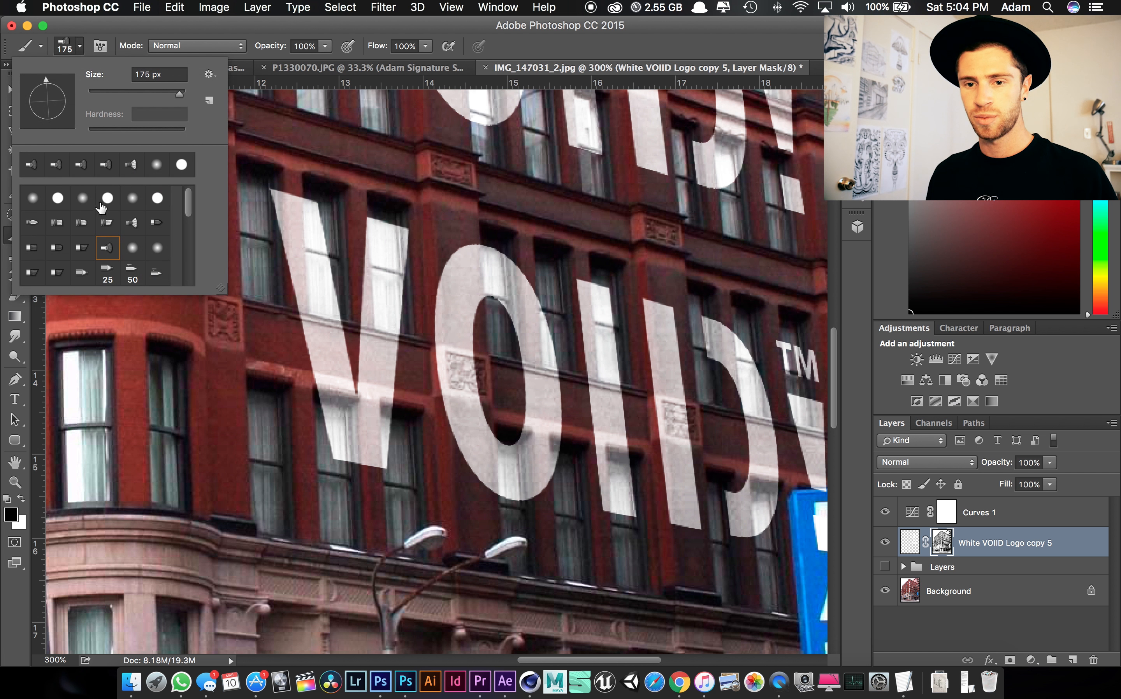
left_click(33, 199)
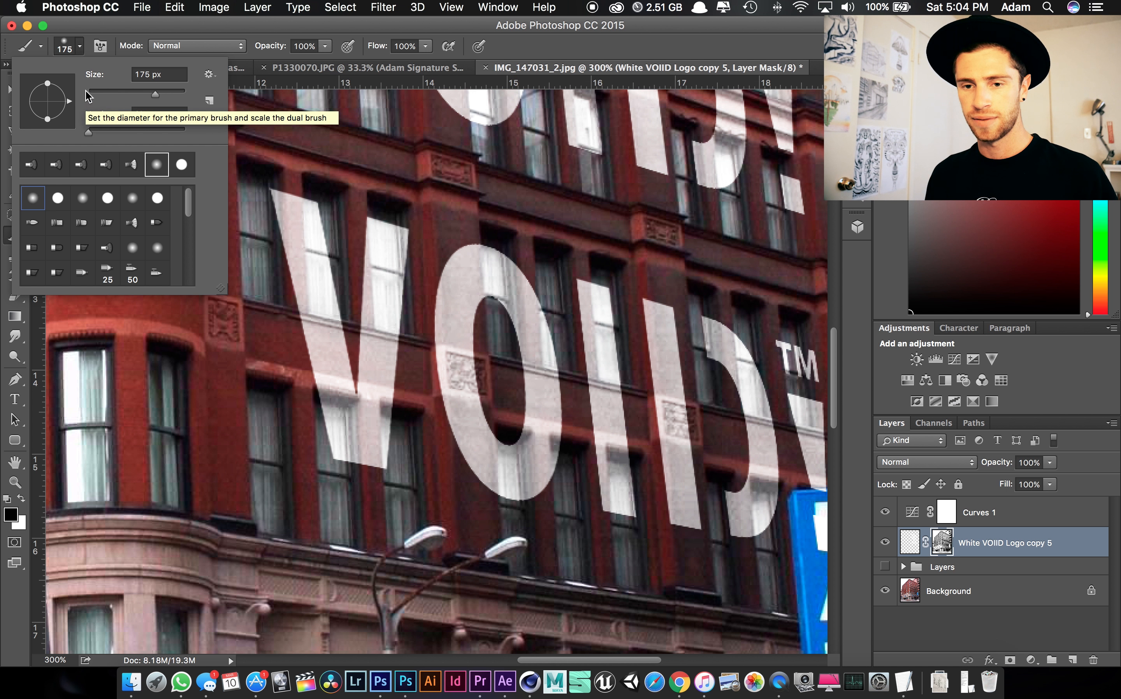
left_click(75, 49)
left_click(74, 49)
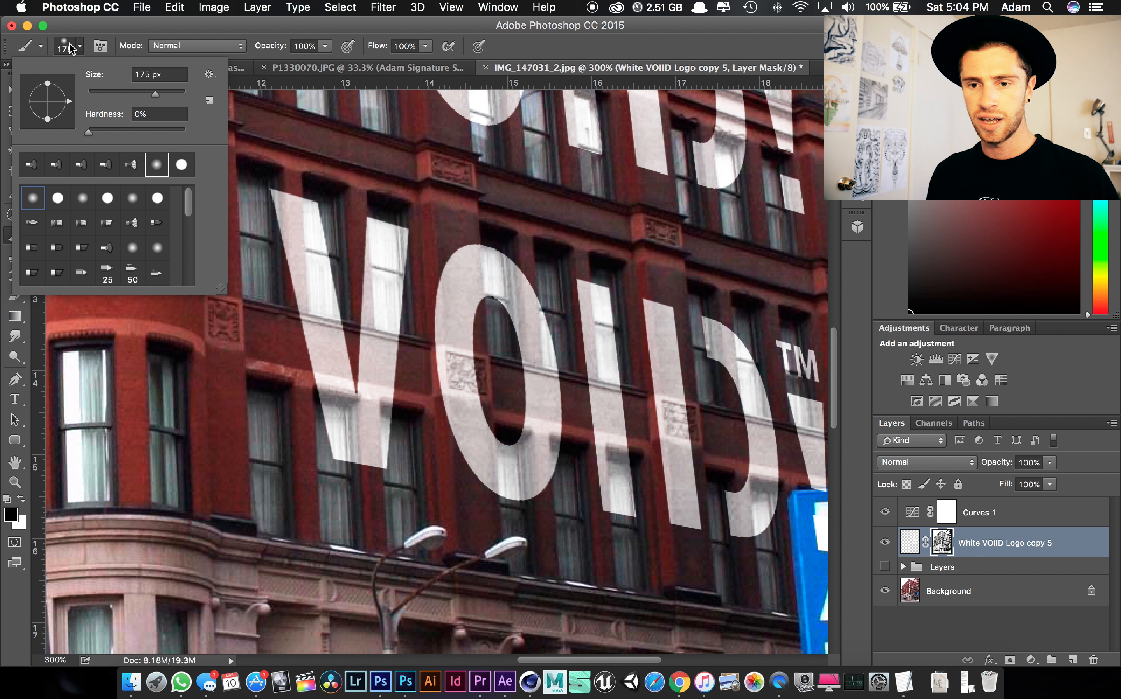
left_click(82, 45)
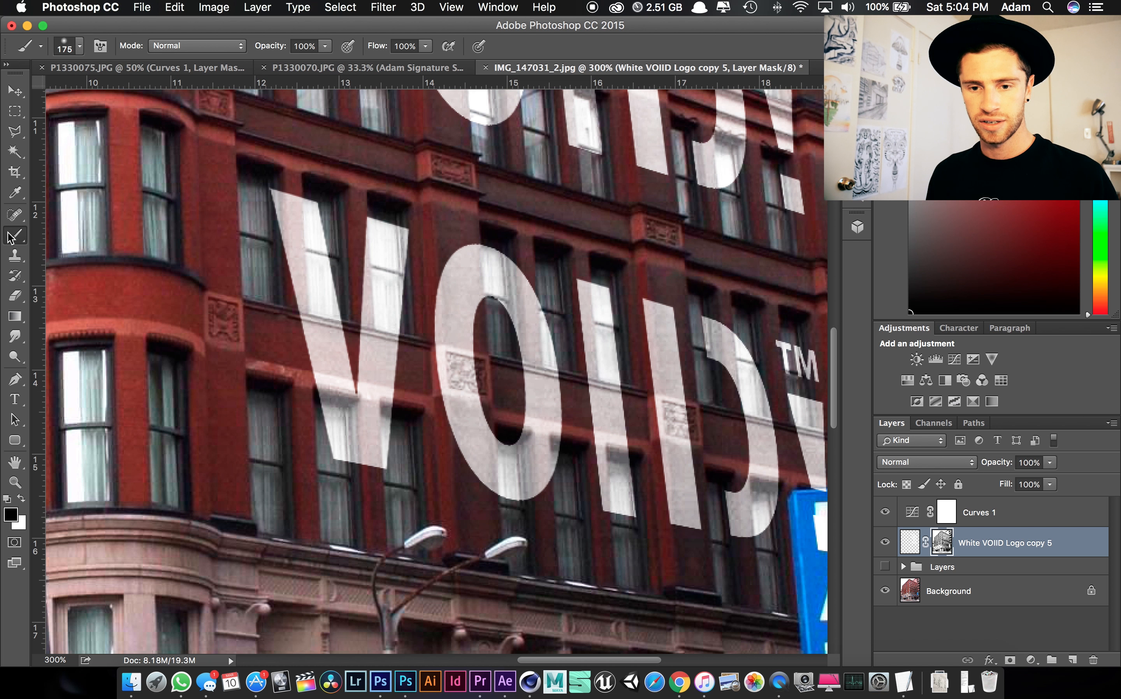
Reduce the brush to 40 px and paint black on the logo mask over the windows behind the lowest V
key("bracketleft")
key("bracketleft")
key("bracketleft")
key("bracketleft")
key("bracketleft")
key("bracketleft")
key("bracketleft")
key("bracketleft")
key("bracketleft")
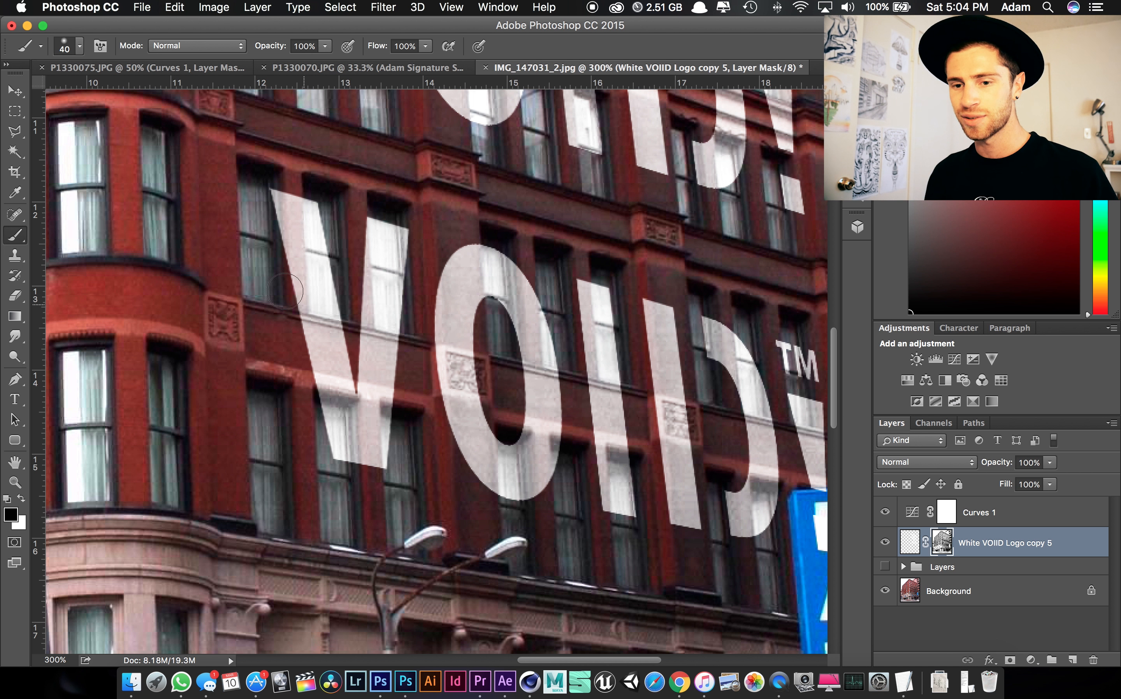
left_click_drag(328, 266, 329, 298)
mouse_move(394, 231)
left_mouse_down()
mouse_move(393, 312)
mouse_move(389, 222)
left_mouse_up()
Examine how the masked windows behind the lowest logo look, both in close-up and across the whole building
key("super+minus")
key("super+minus")
key("super+minus")
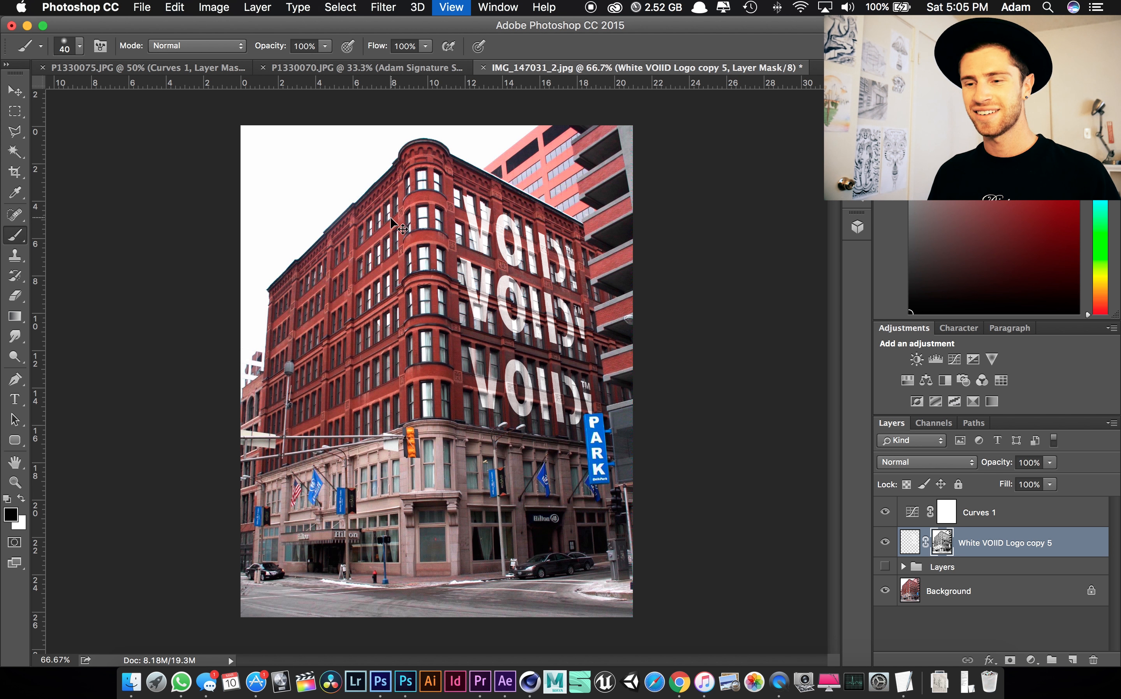
key("super+equal")
key("super+equal")
key("super+equal")
key("super+minus")
key("super+minus")
key("super+minus")
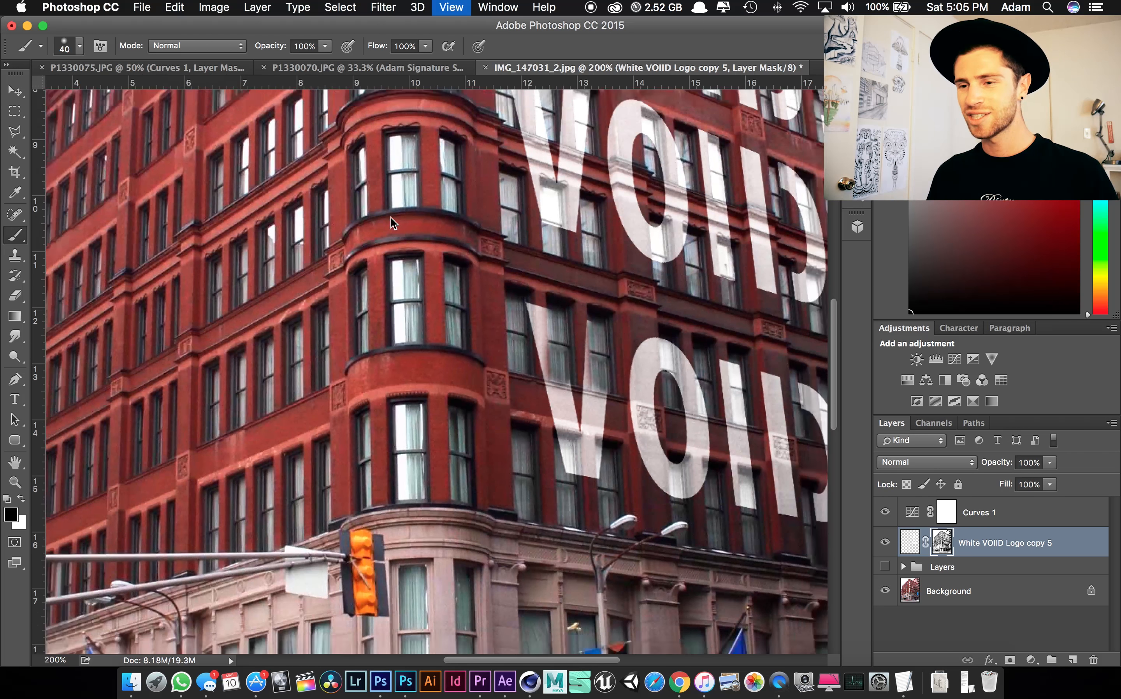
Undo the brush strokes painted on the logo mask
key("alt+super+z")
key("alt+super+z")
key("alt+super+z")
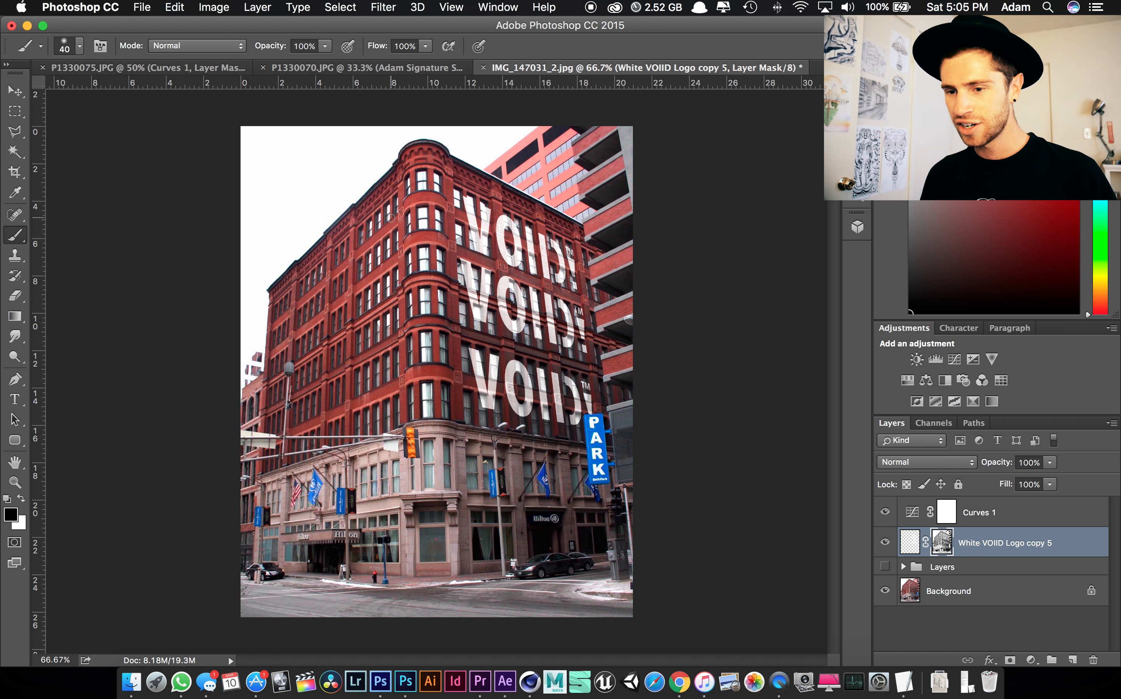
key("super+minus")
key("super+equal")
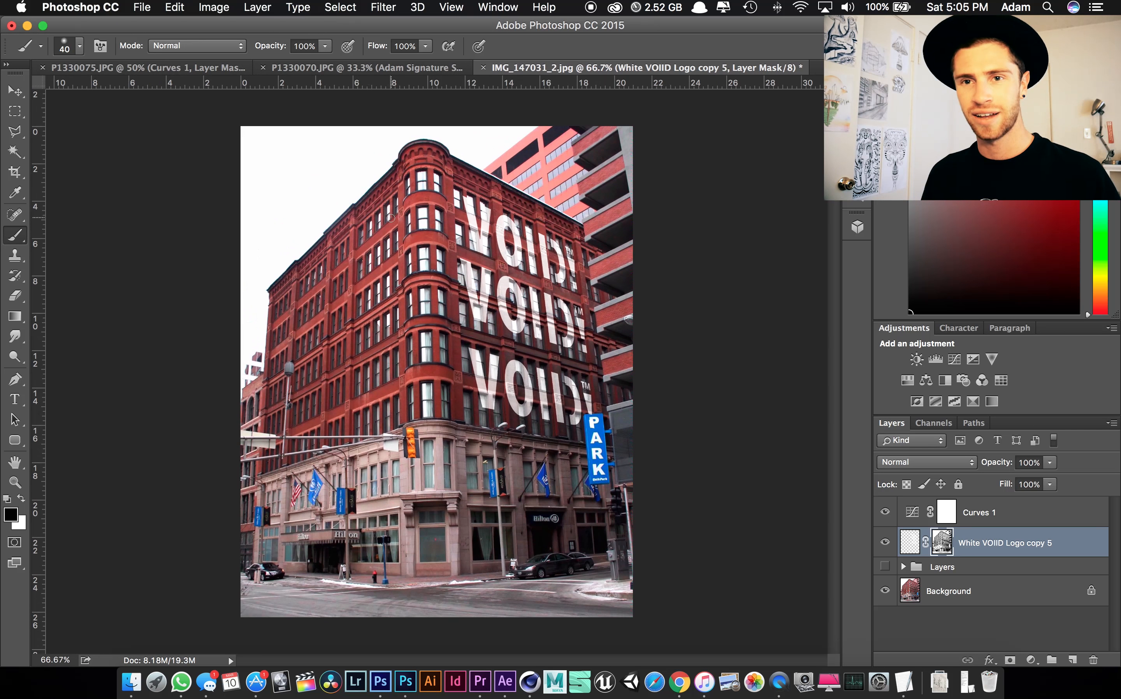
Try the Soft Light blend mode on White VOIID Logo copy 5, and settle on Hard Light
left_click(909, 542)
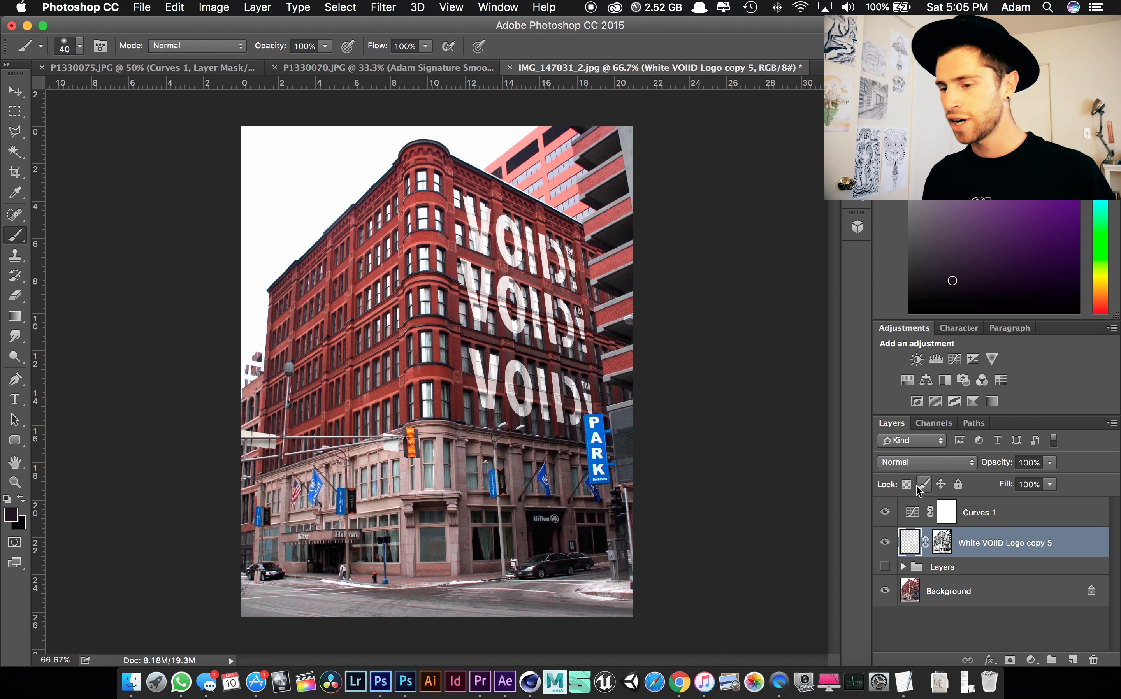
left_click(918, 461)
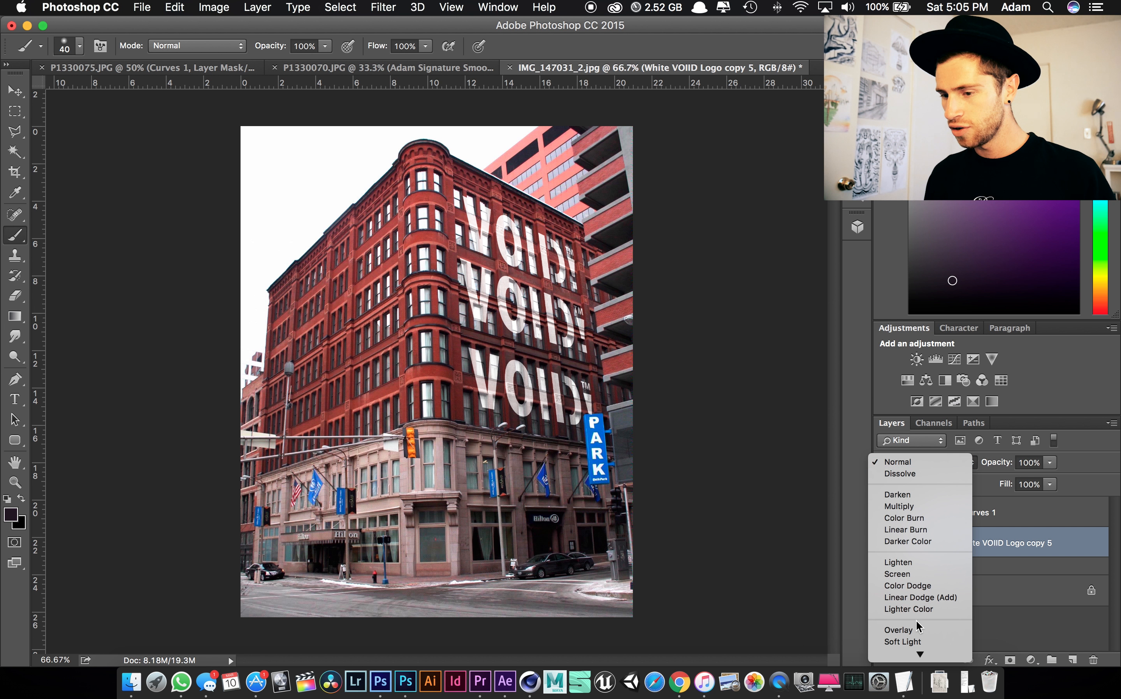
left_click(913, 642)
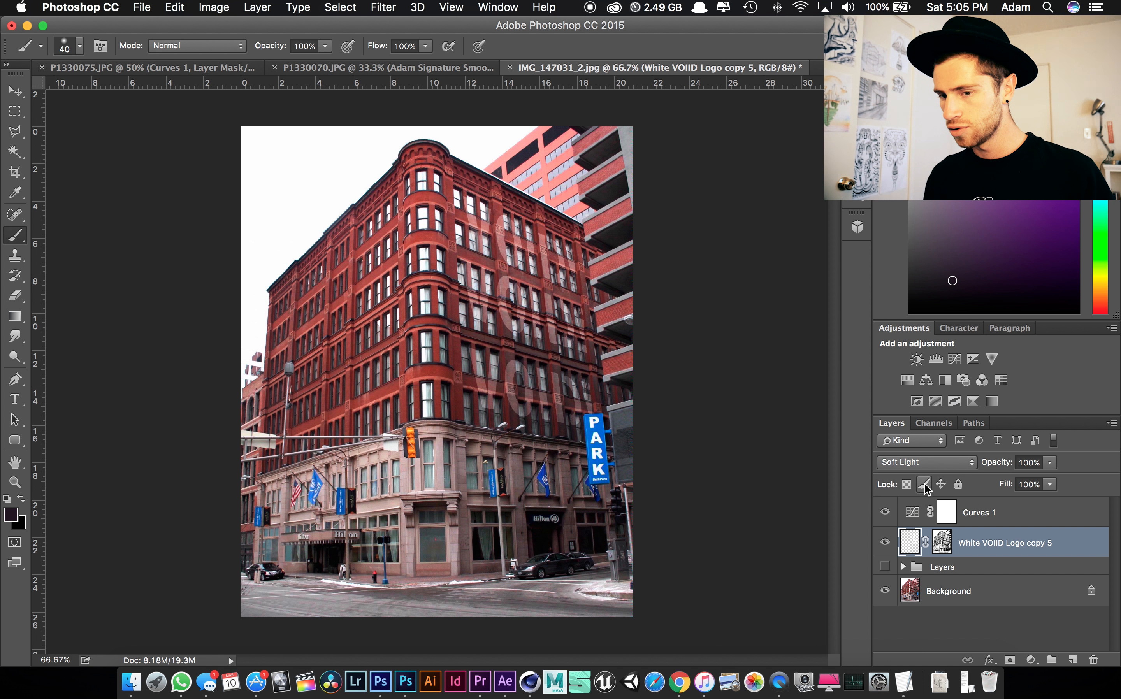
left_click(936, 467)
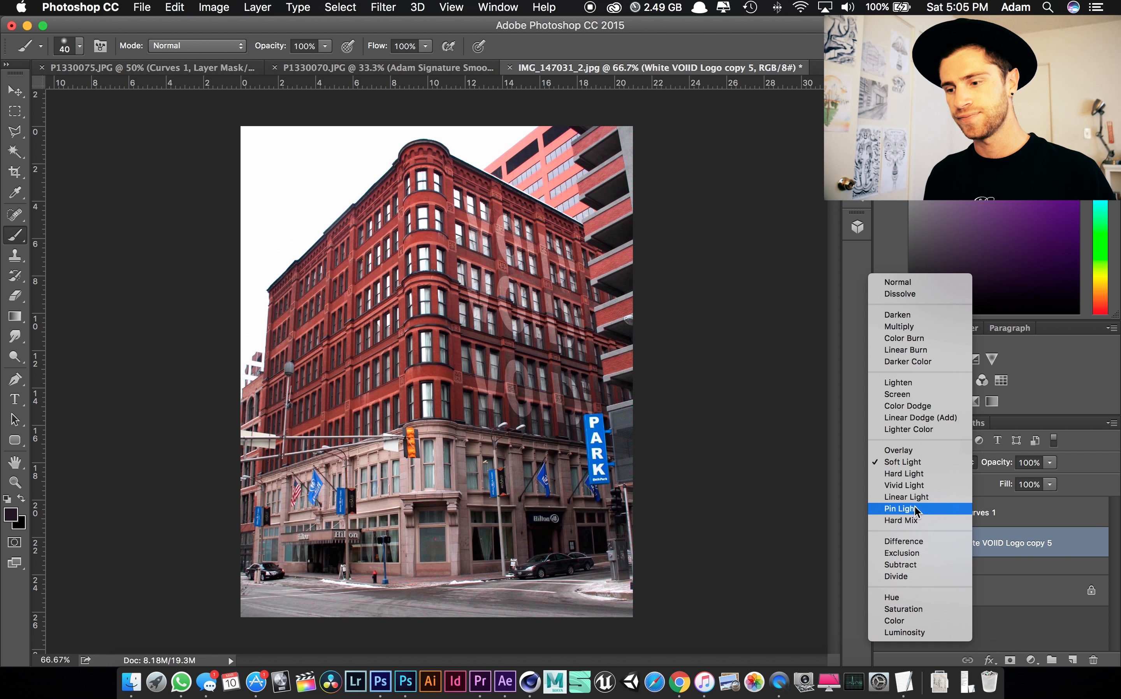
left_click(914, 476)
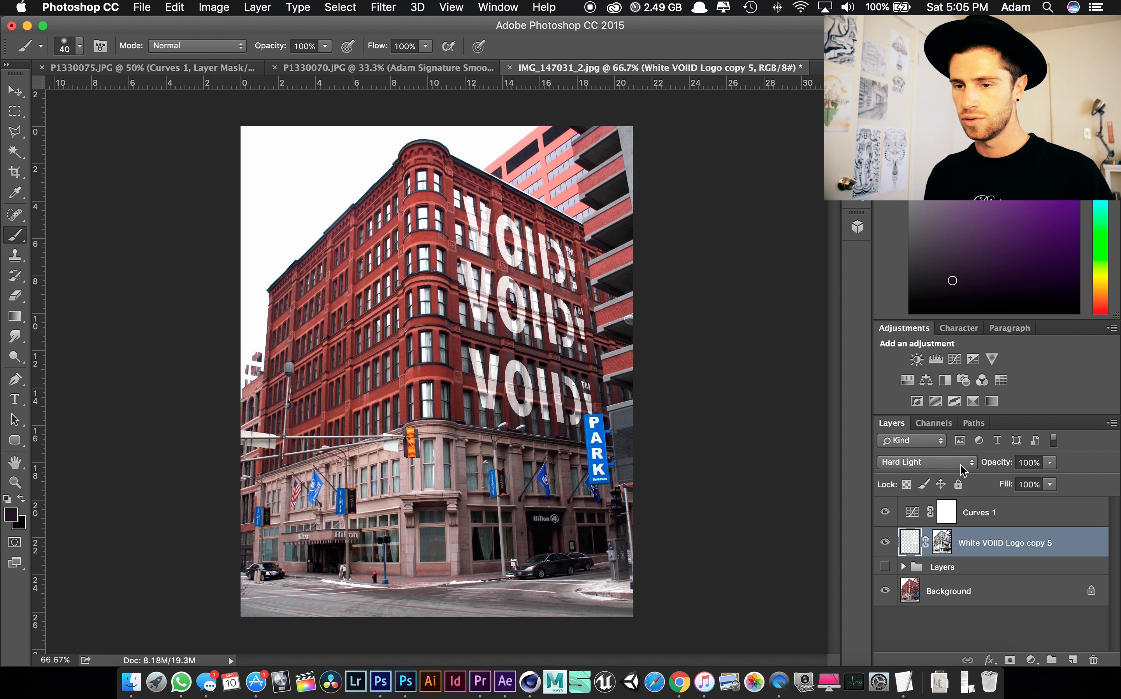
Duplicate White VOIID Logo copy 5 together with its mask and invert the duplicate's colours
left_click_drag(1010, 542, 1039, 541)
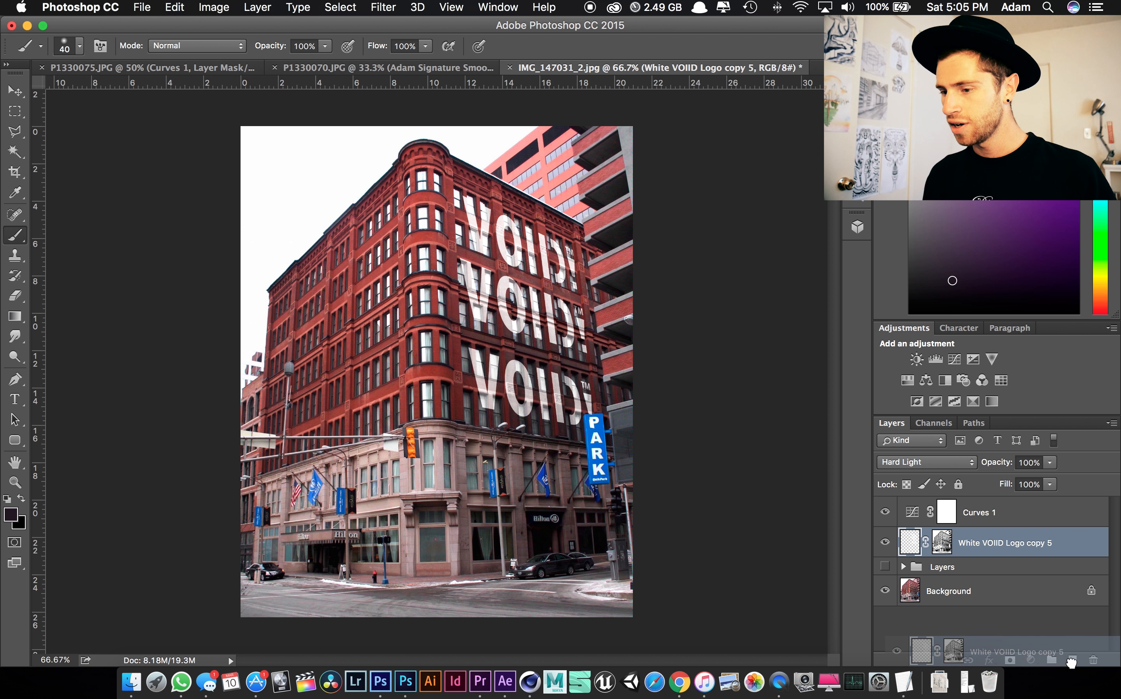
left_click(960, 462)
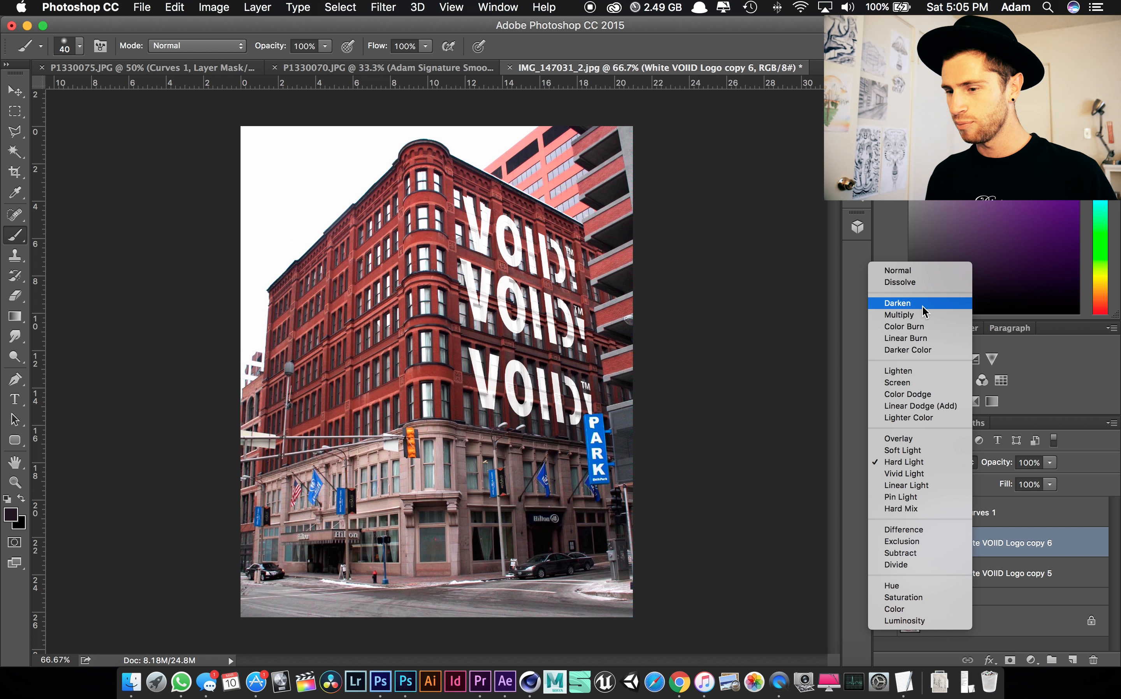
left_click(1077, 546)
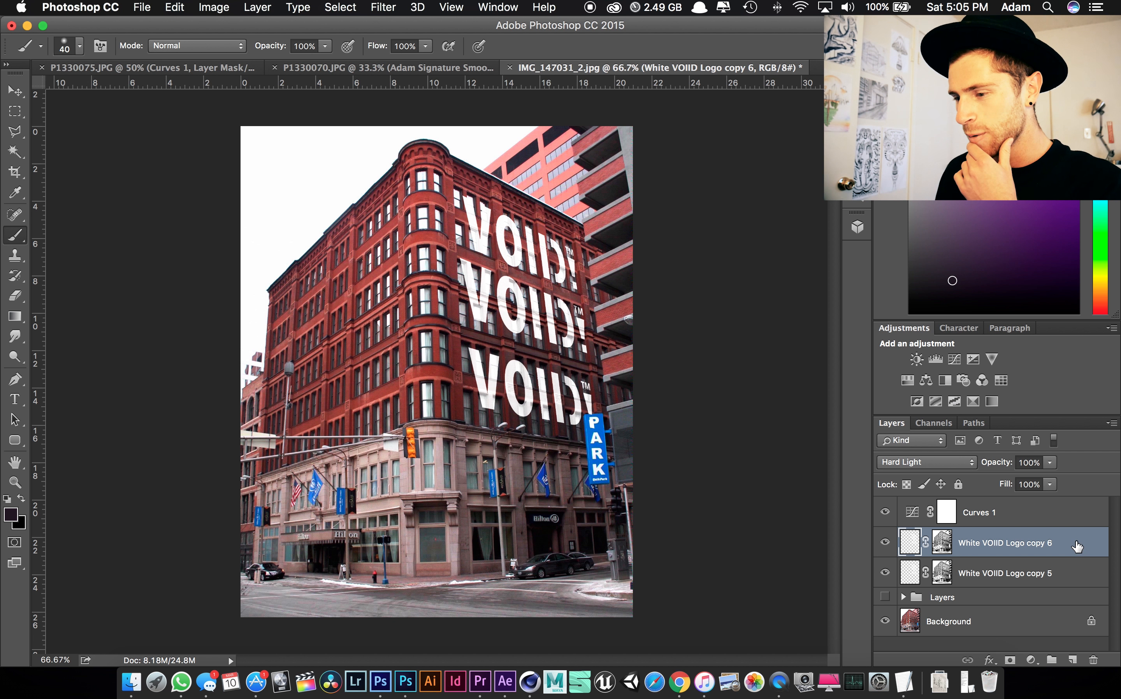
key("super+i")
Move White VOIID Logo copy 5 above the inverted duplicate and set its blend mode to Exclusion
left_click_drag(1075, 573, 1075, 529)
key("super+plus")
key("super+plus")
left_click(926, 462)
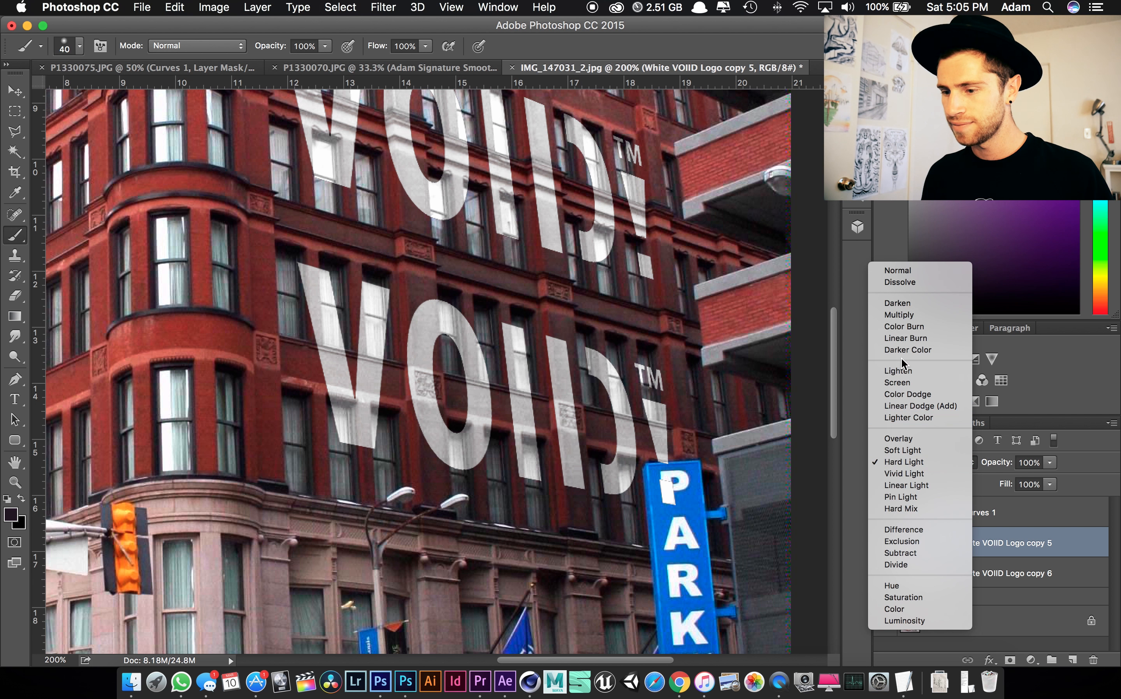
left_click(922, 542)
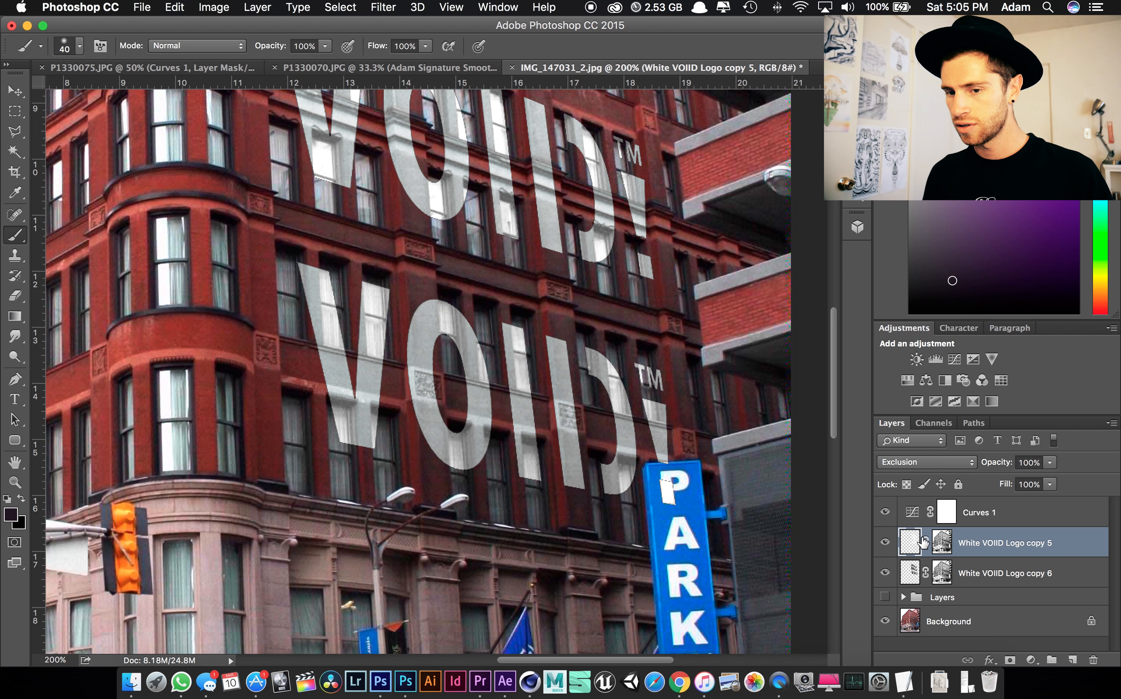
Undo the last change to the White VOIID Logo layers
key("super+z")
key("super+minus")
key("super+minus")
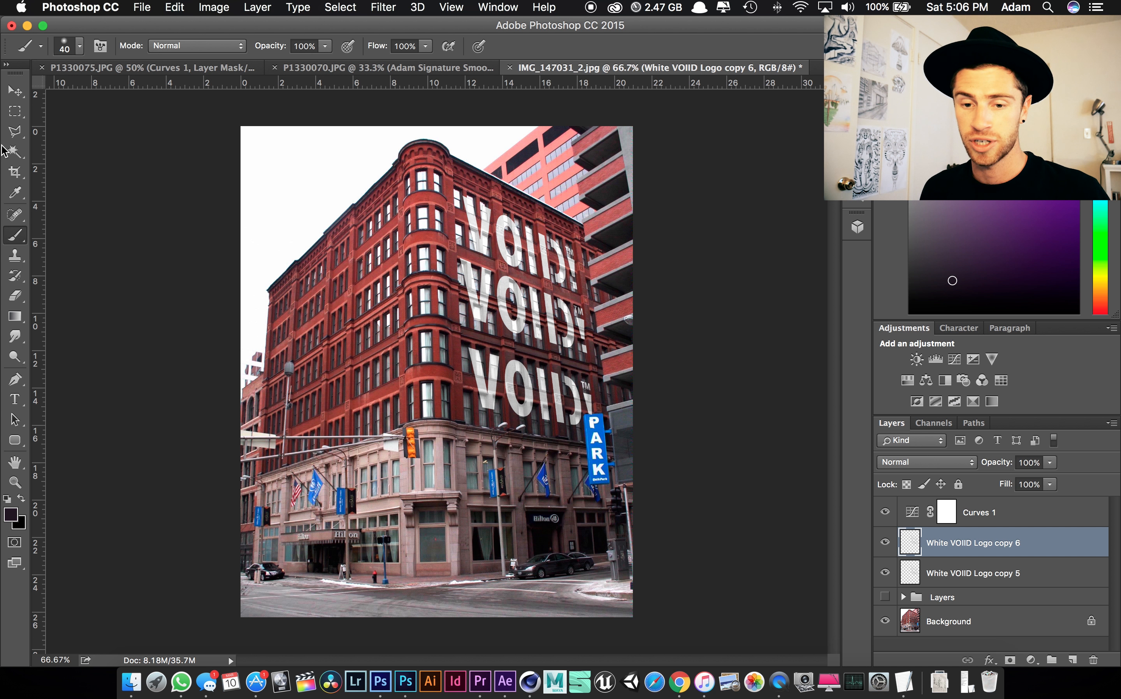
Set up the Smudge tool with 77% strength and a 100-pixel brush
left_click(16, 339)
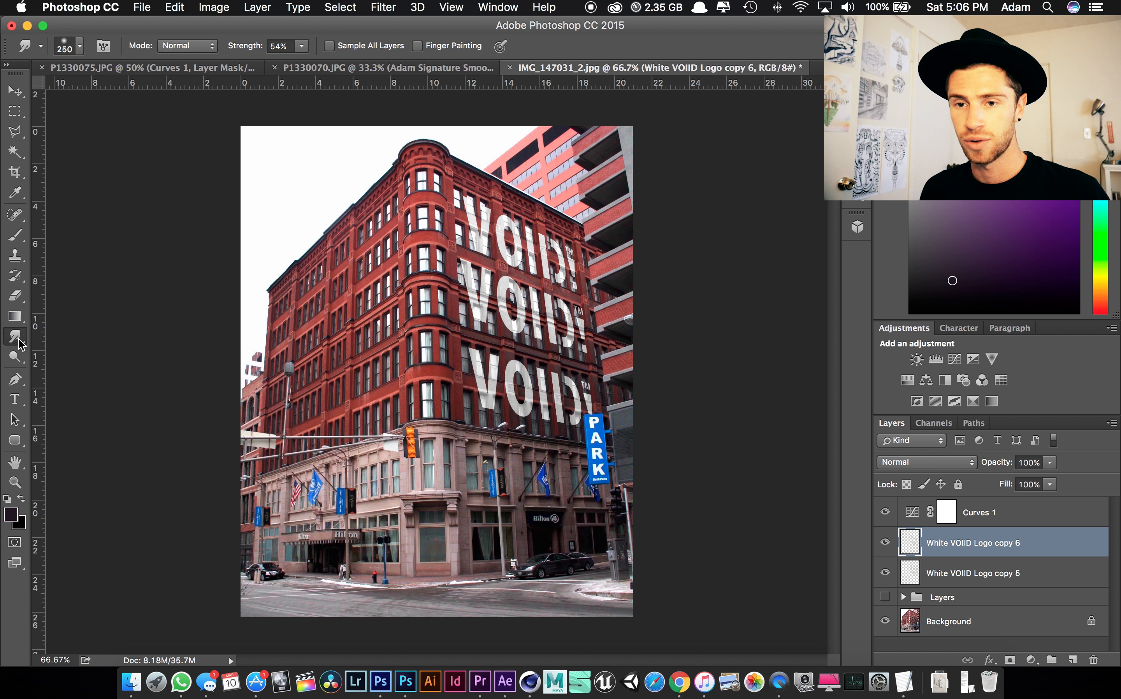
key("7")
key("7")
key("bracketleft")
key("bracketleft")
key("bracketleft")
key("bracketleft")
key("bracketleft")
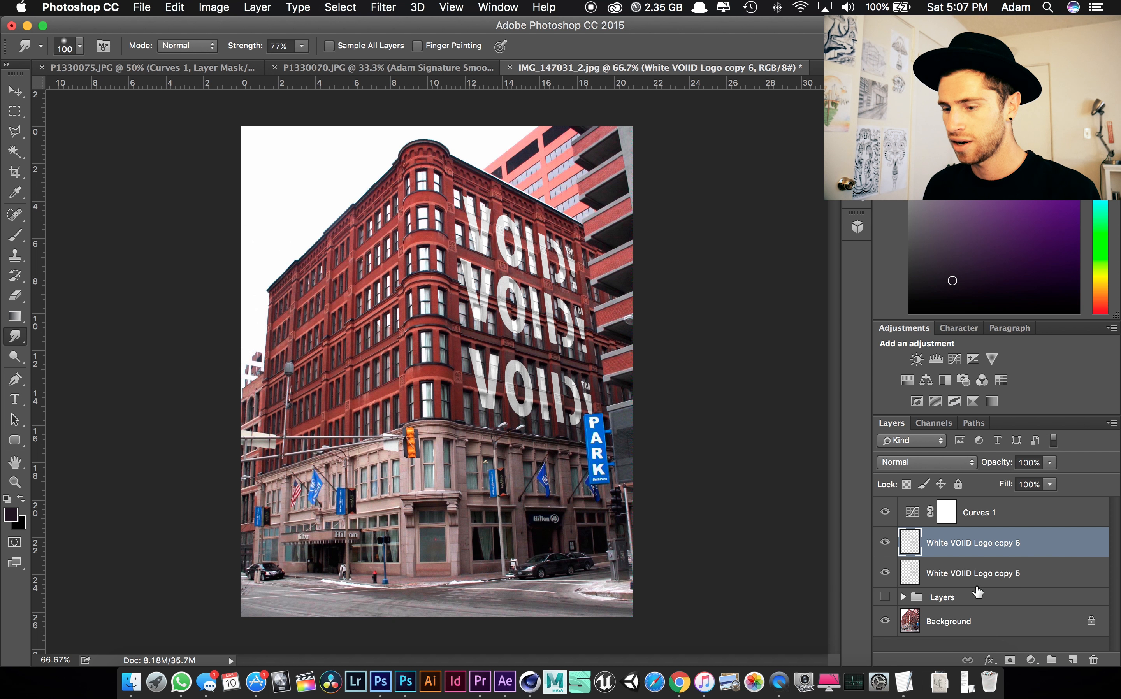
Smudge three diagonal streaks across the building's left brick facade on the Background layer
left_click(909, 622)
key("super+equal")
scroll(462, 323, "left", 10)
left_click_drag(512, 288, 654, 196)
left_click_drag(495, 399, 654, 306)
left_click_drag(494, 491, 654, 436)
key("super+minus")
key("super+minus")
key("super+equal")
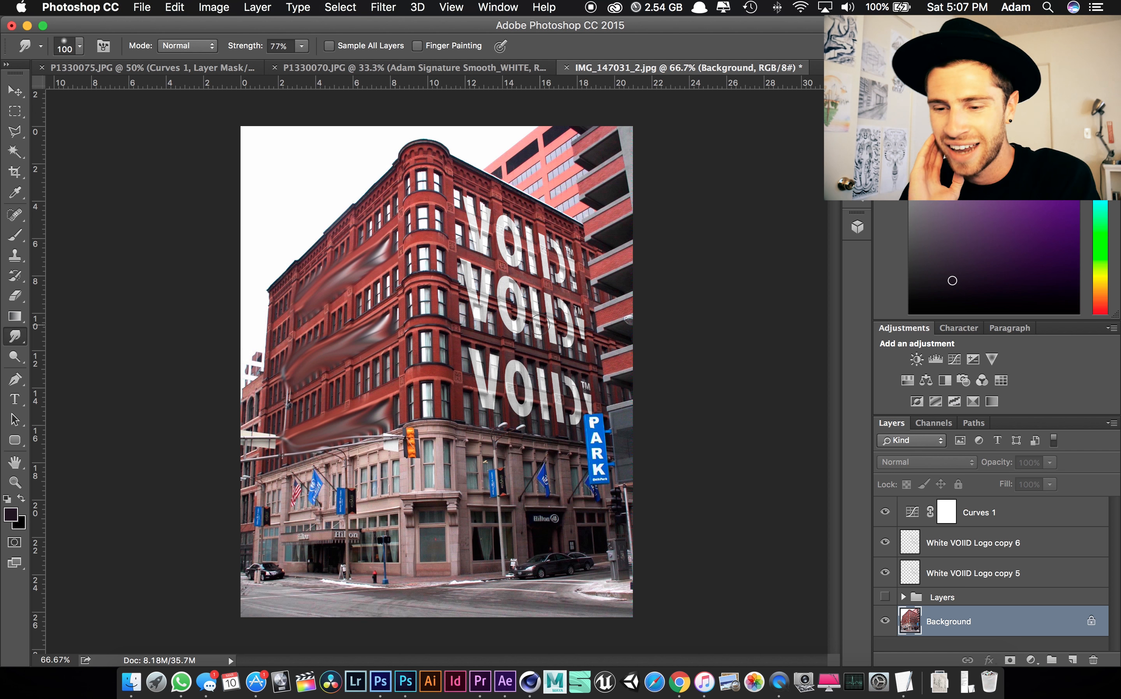
Try a smudge stroke across the street-level hotel entrance and undo it
left_click_drag(387, 580, 291, 574)
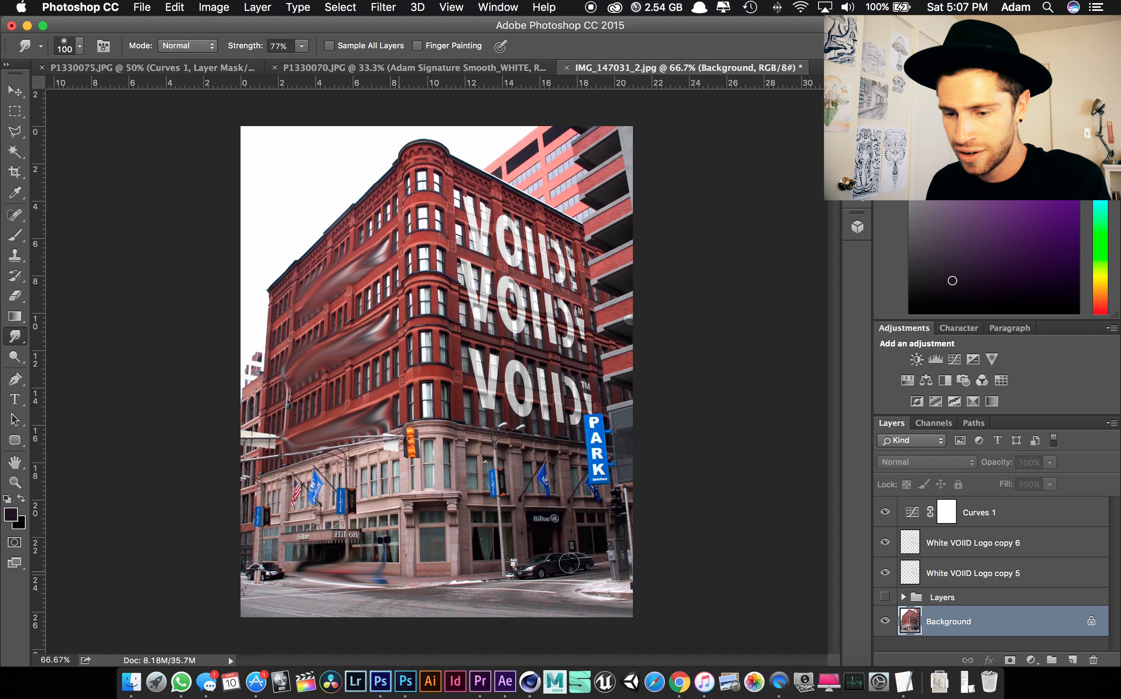
key("super+z")
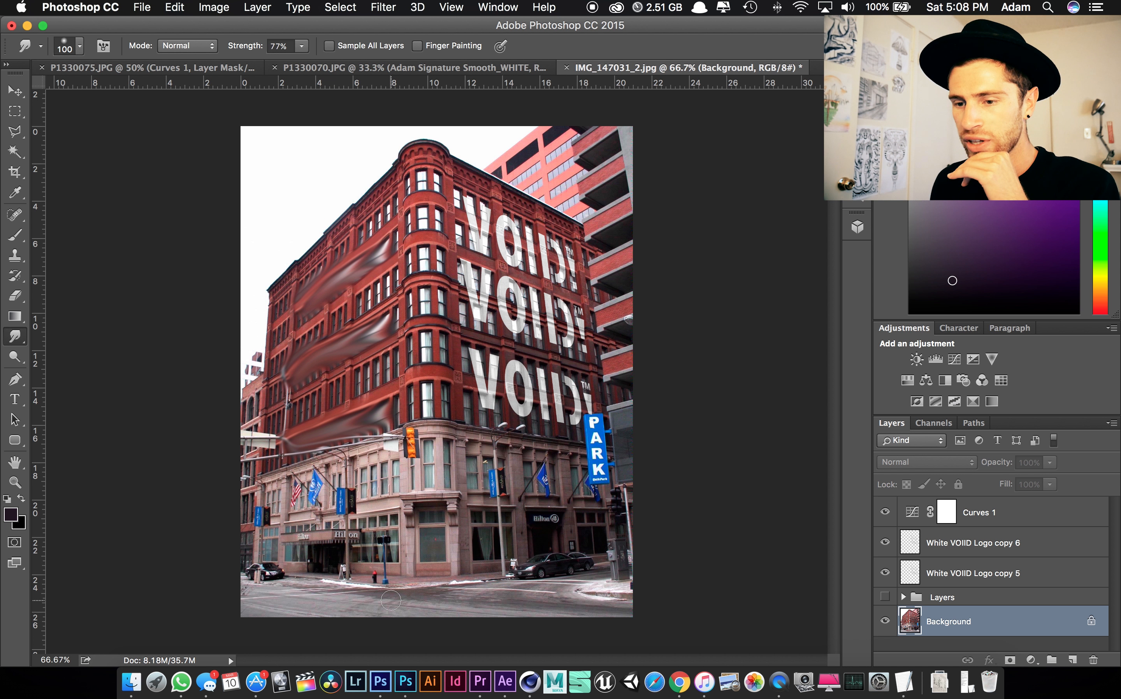
Select the stone ground floors and street with the Polygonal Lasso and apply a Black & White adjustment layer to that area
key("l")
left_click(232, 497)
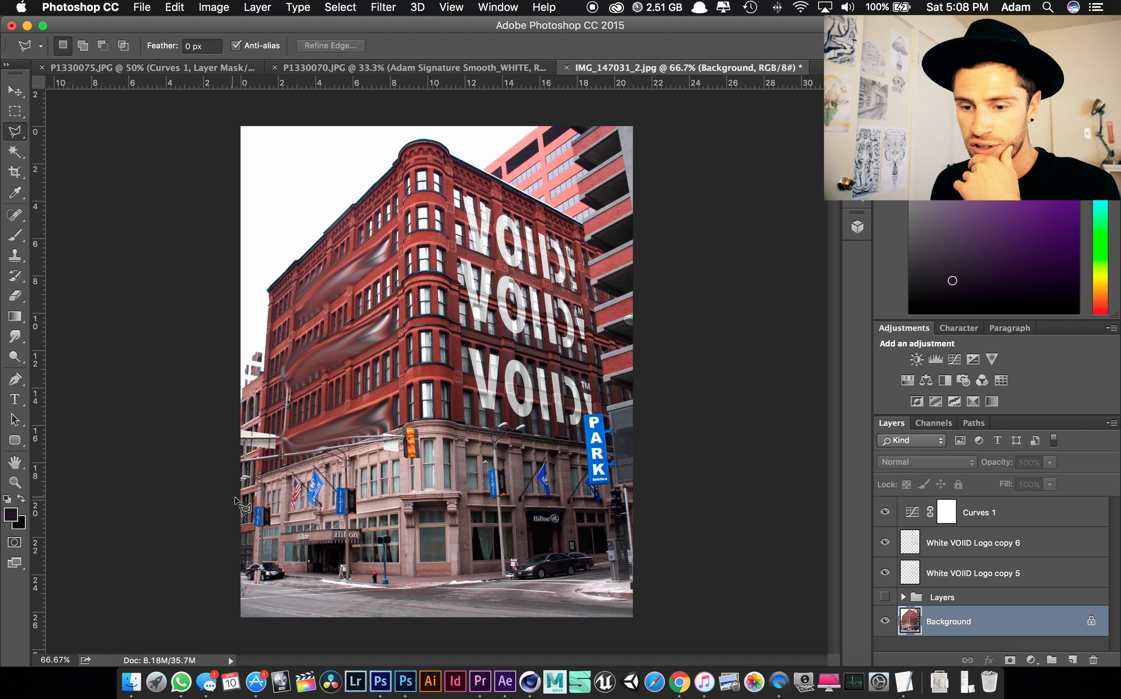
left_click(259, 484)
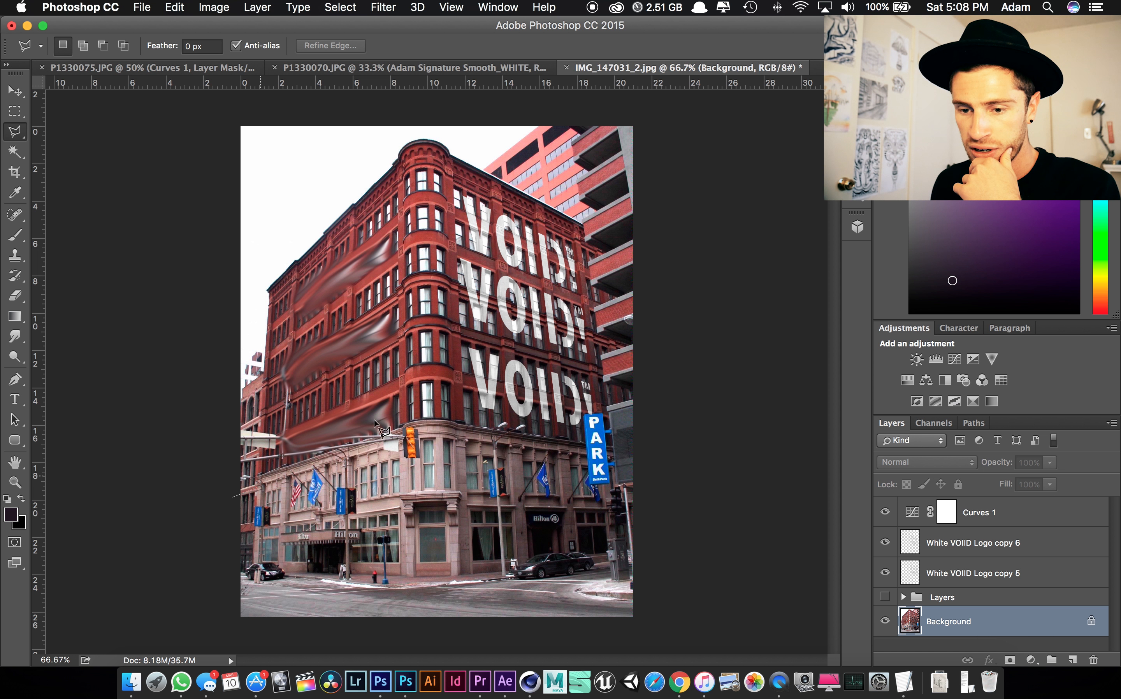
left_click(405, 427)
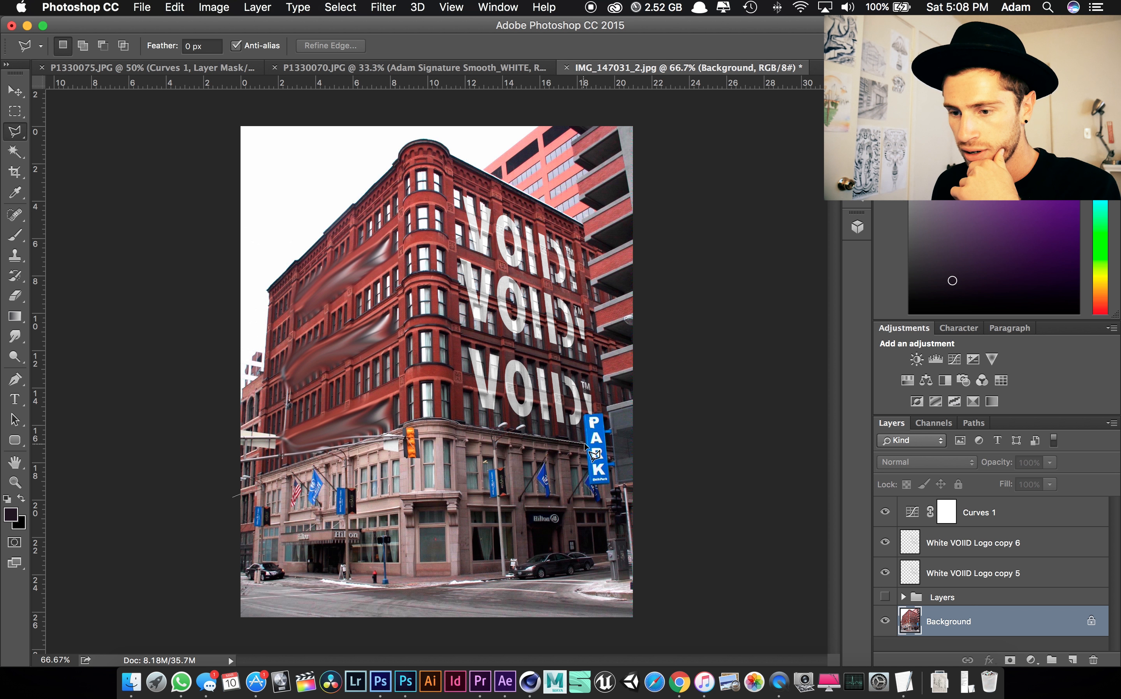
left_click(583, 411)
left_click(638, 396)
left_click(645, 628)
left_click(220, 624)
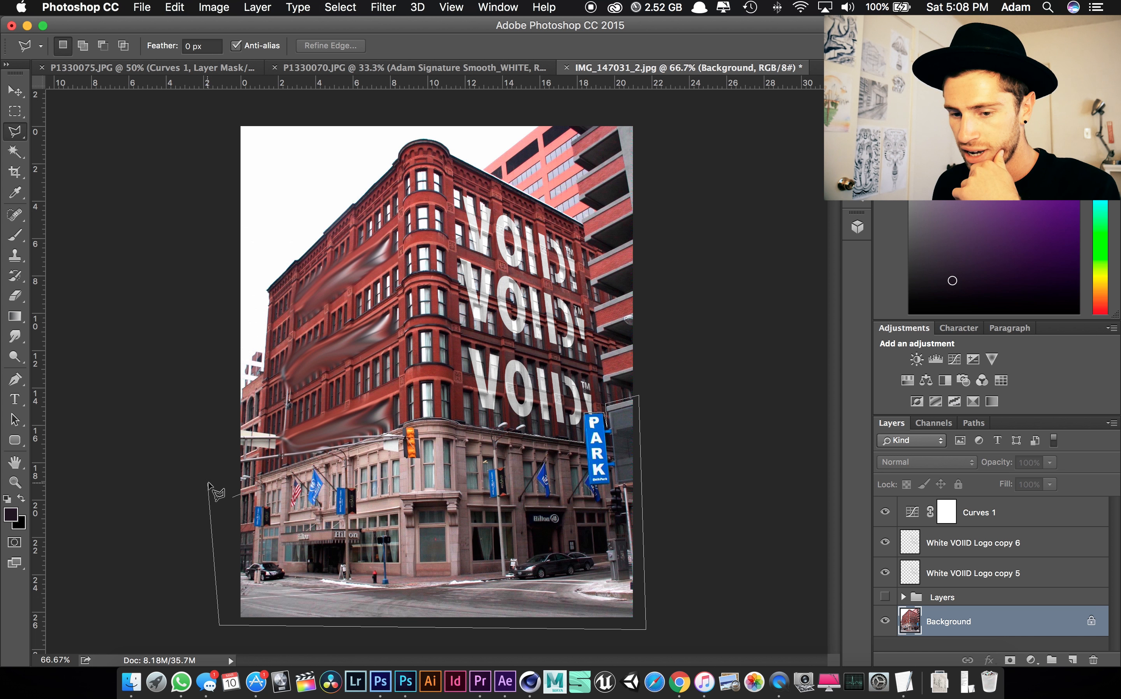
double_click(223, 497)
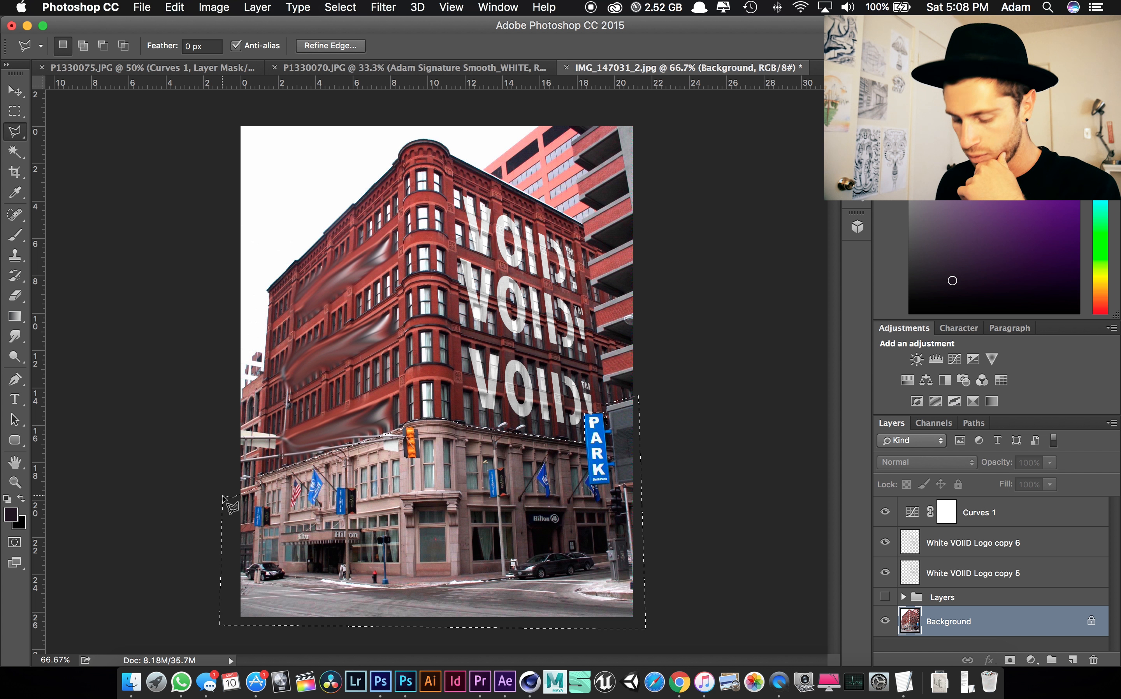
left_click(945, 379)
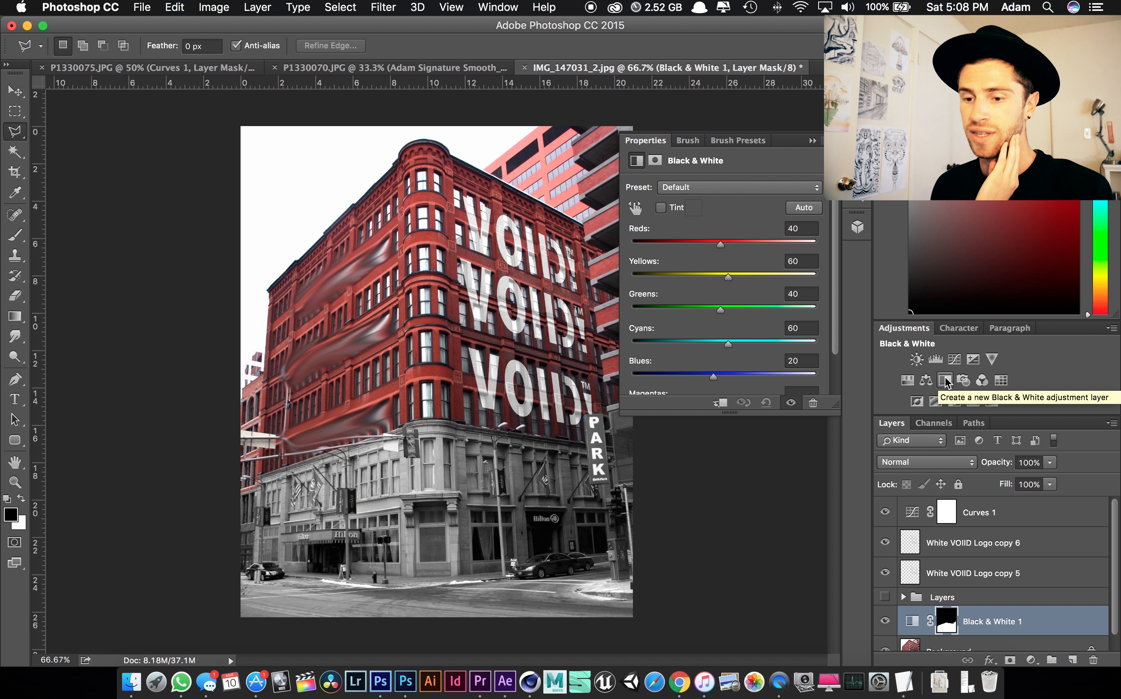
Add a Curves adjustment layer above Black & White 1 and shape an S-curve with raised highlights and lowered shadows
left_click(953, 359)
left_click_drag(750, 287, 750, 269)
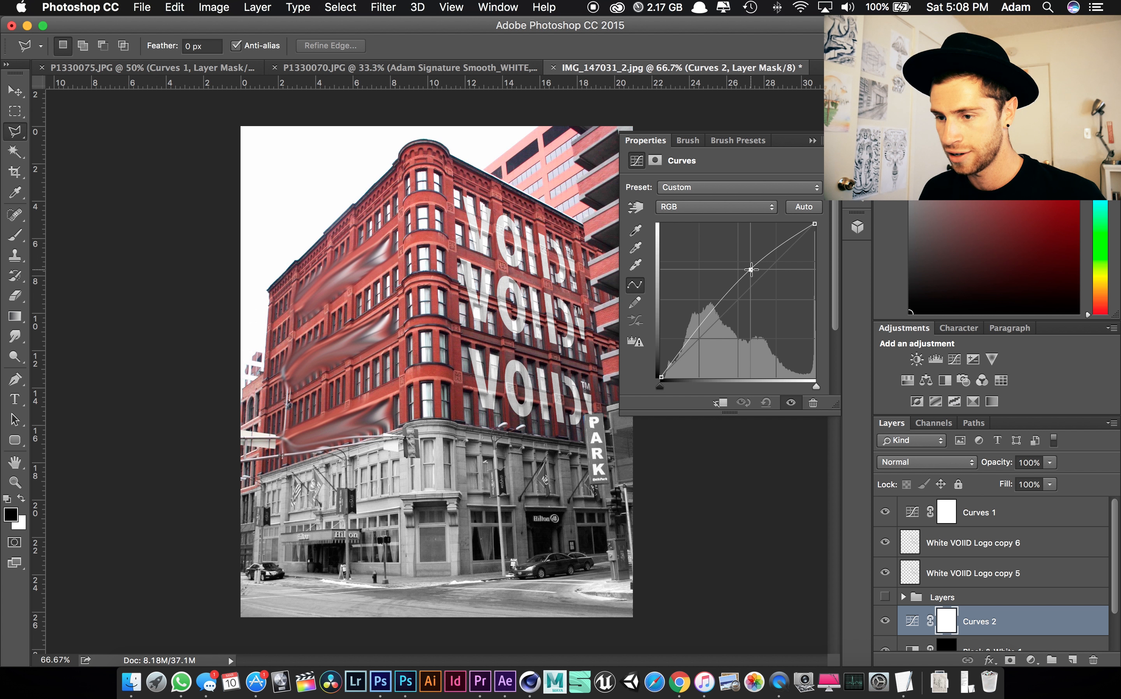
left_click_drag(689, 342, 689, 360)
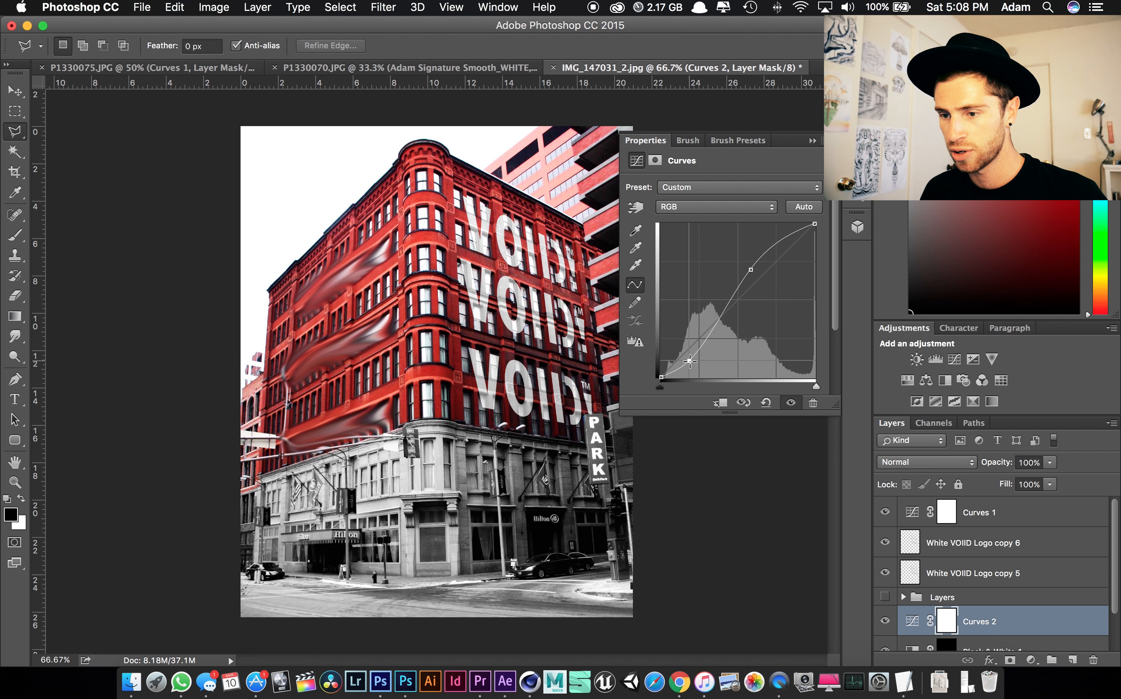
Load the Black & White 1 layer mask as a selection
scroll(993, 578, "down", 2)
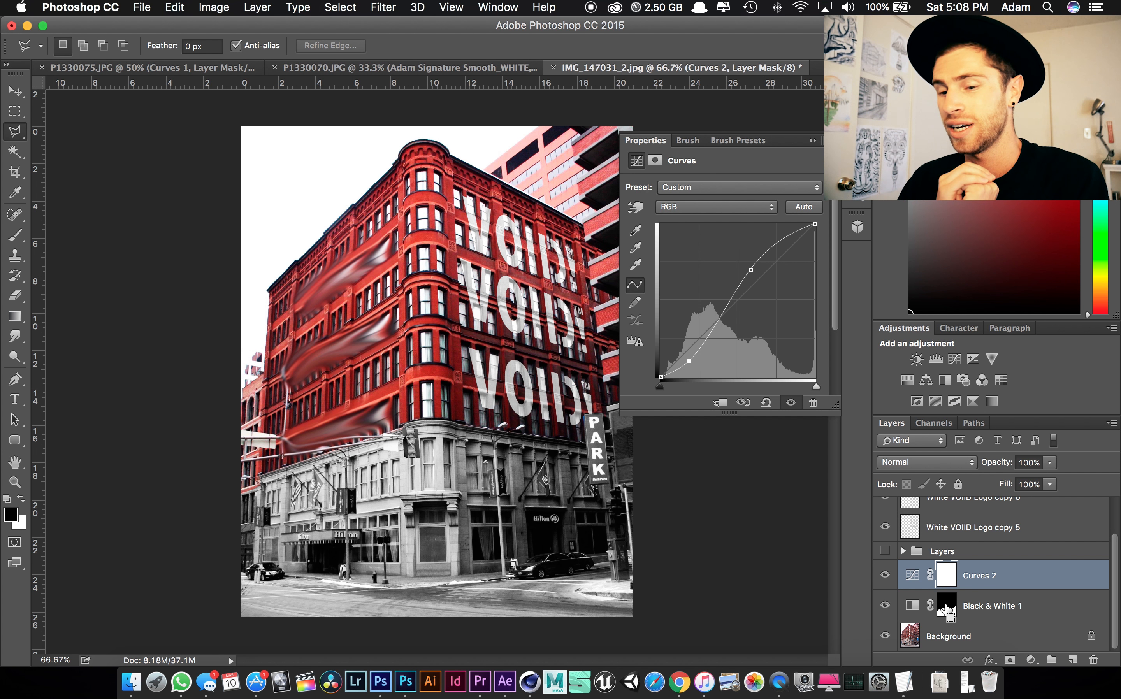
left_click(945, 604, "super")
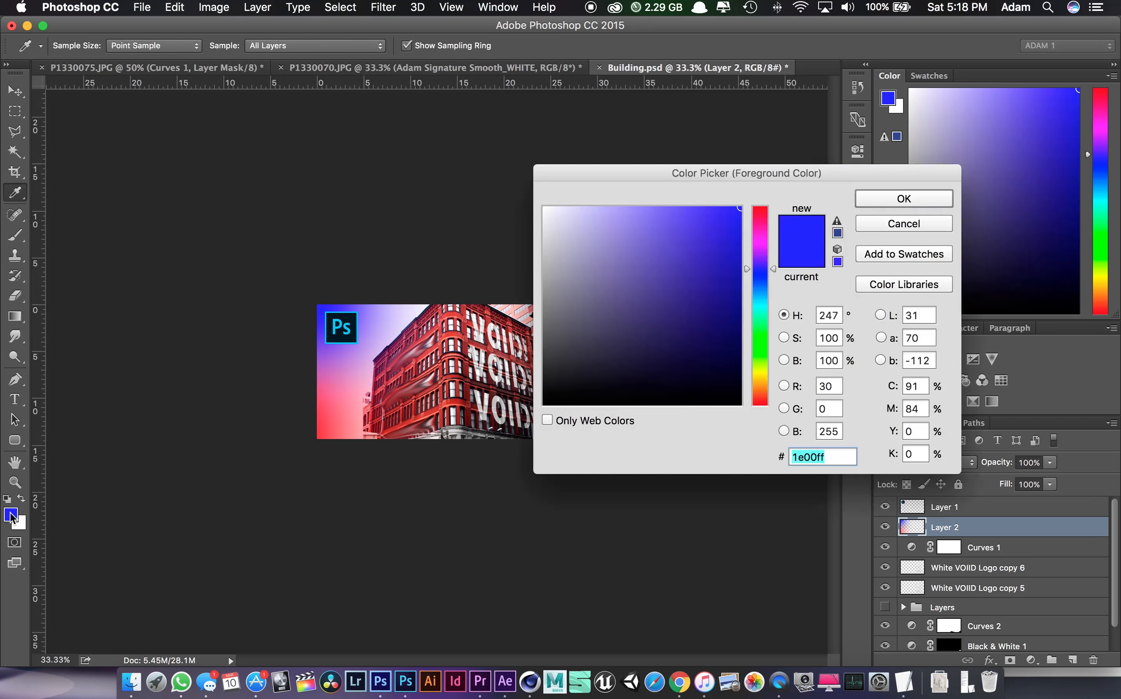
Change the foreground colour to a lighter blue for painting on Layer 2 of Building.psd
left_click(615, 218)
key("Return")
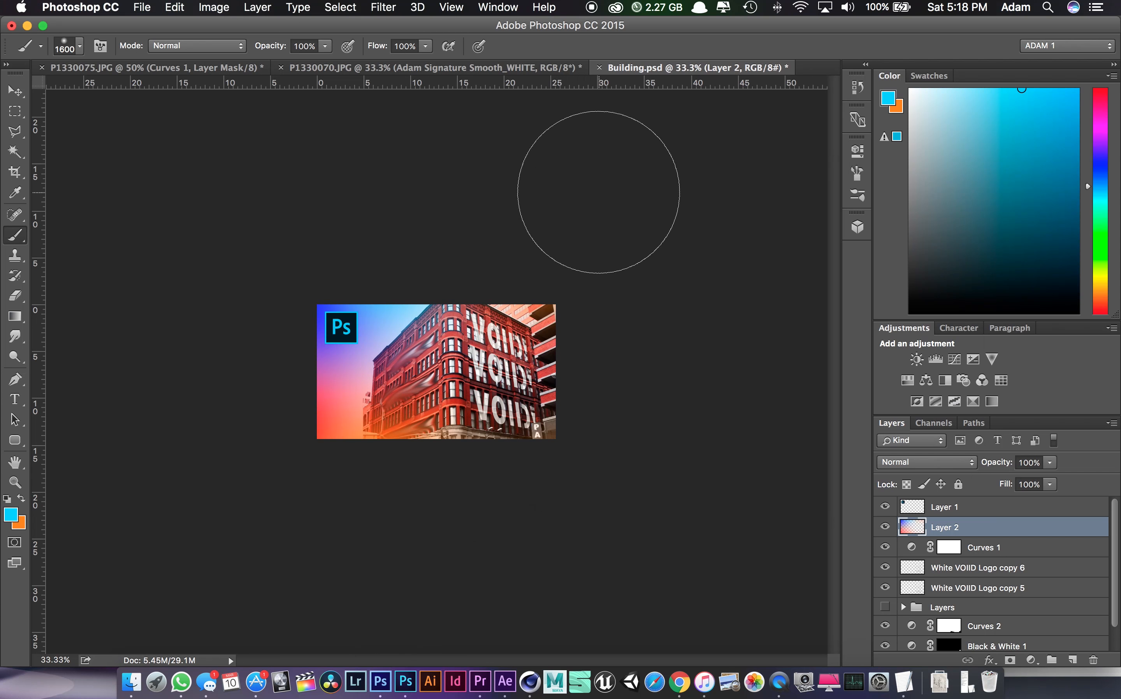
key("super+equal")
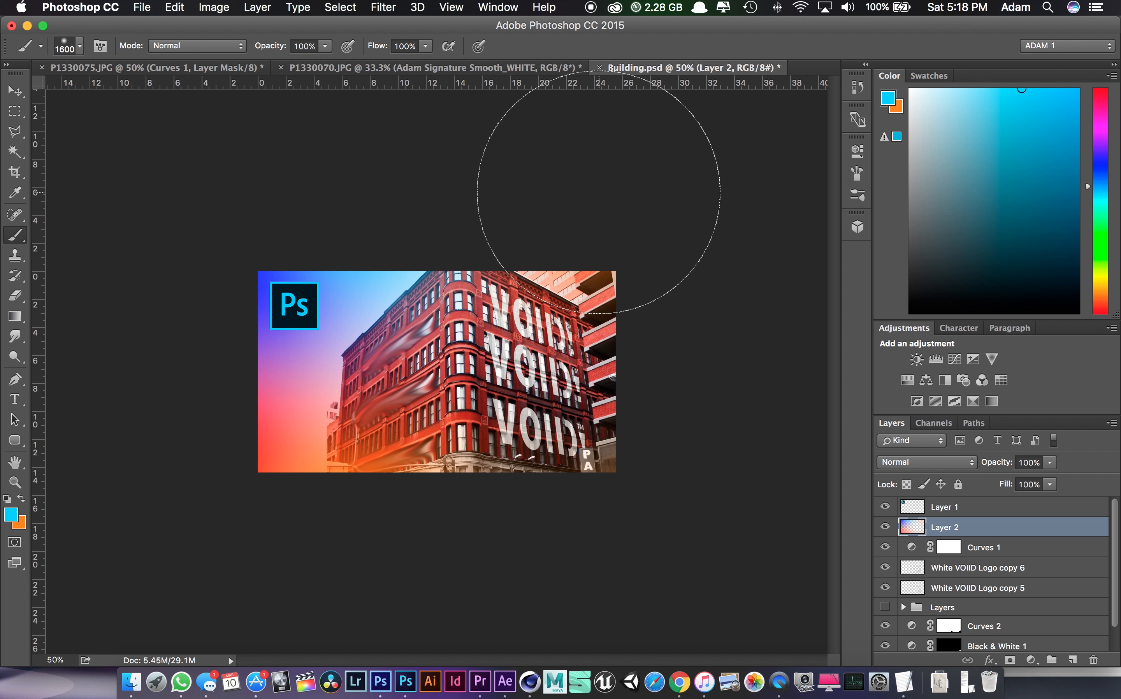